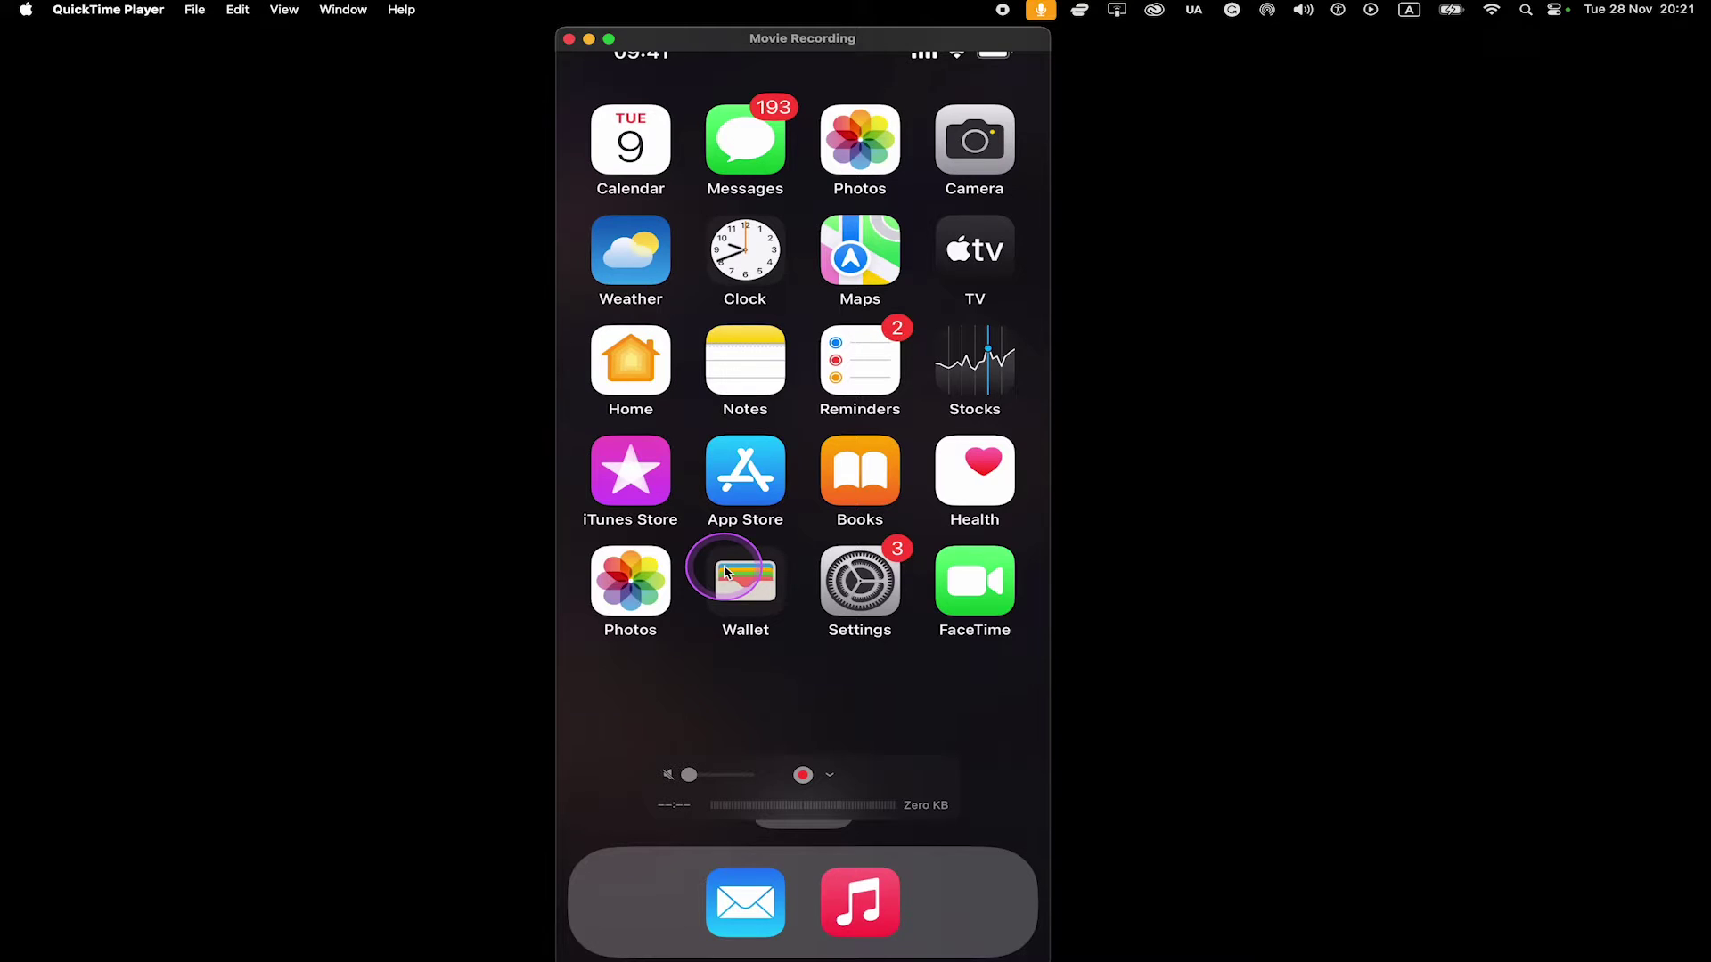
Step: Open the 0:18 dancer video from All Photos in the full-screen viewer
{"action": "left_click", "coordinate": [619, 584]}
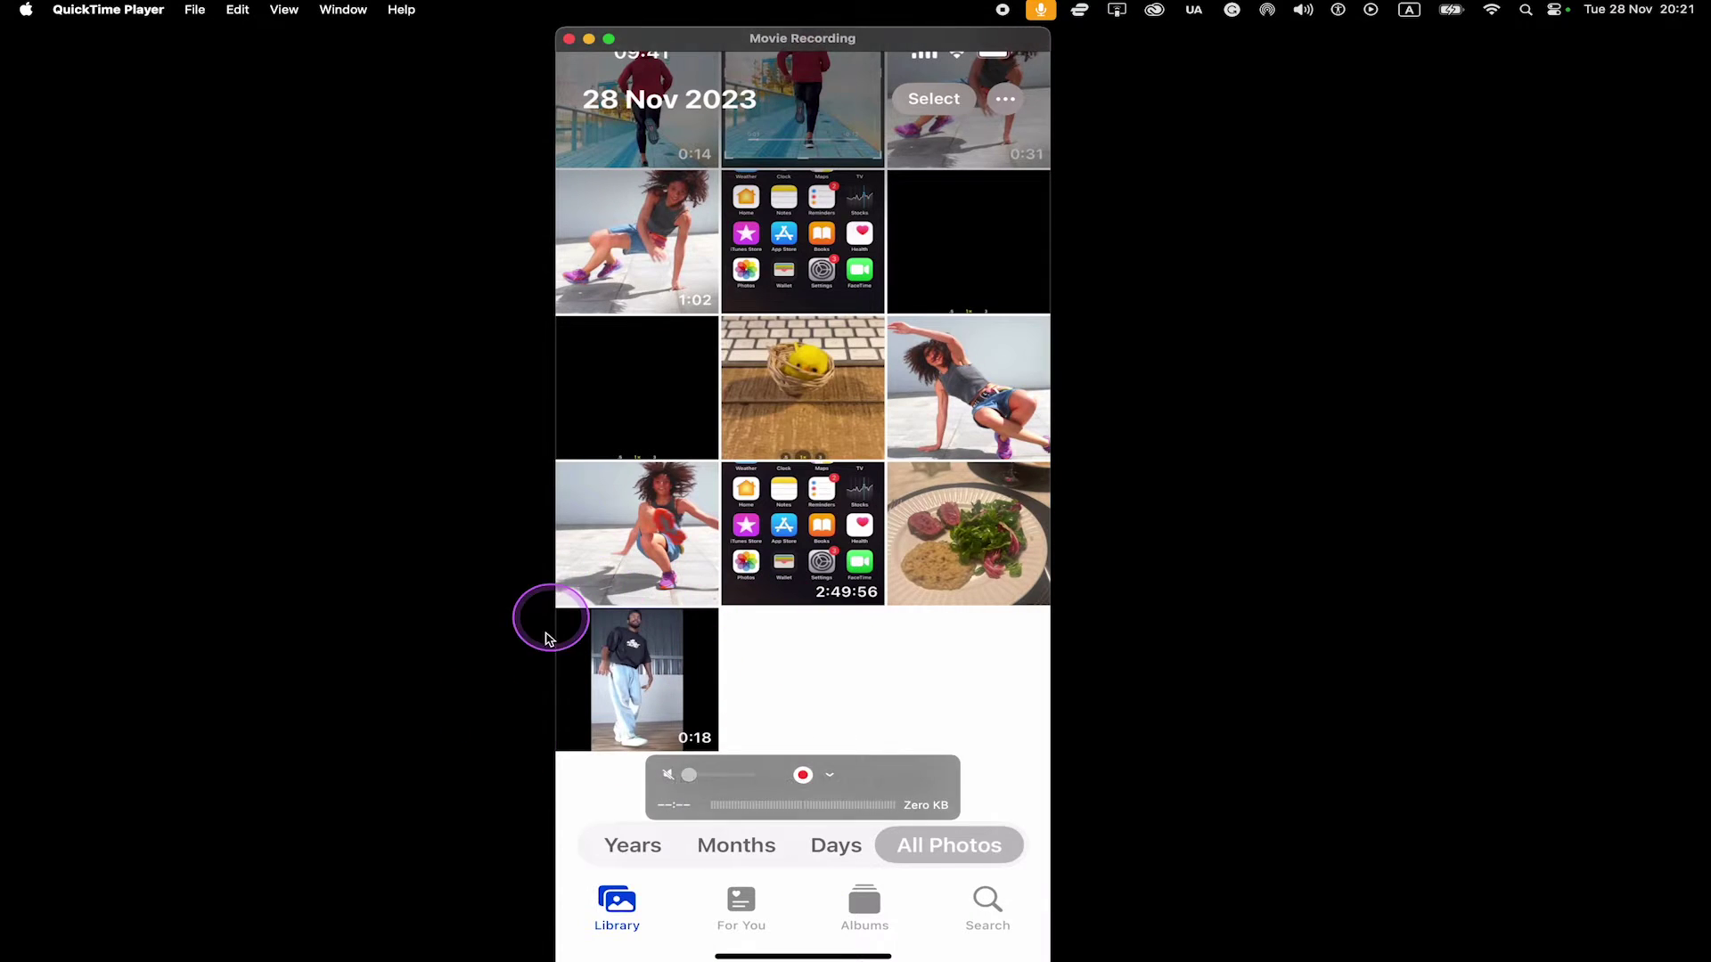
{"action": "left_click", "coordinate": [675, 674]}
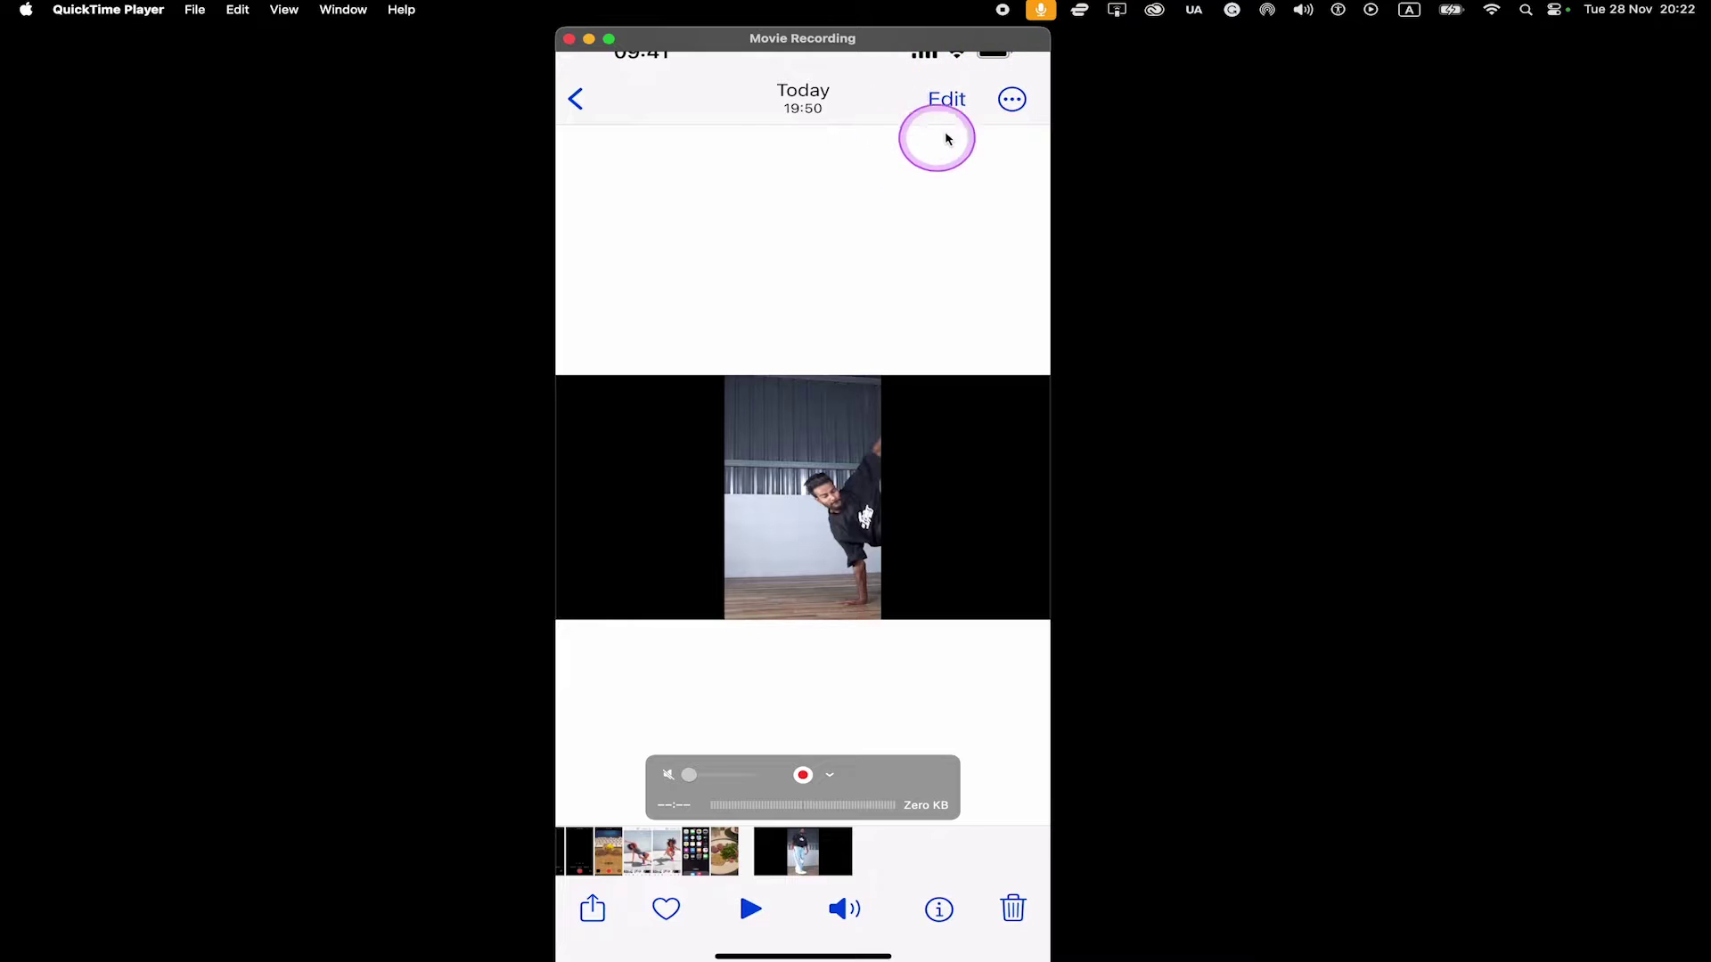
Step: Mute the dancer video with the speaker toggle in the Photos editor and save with Done
{"action": "left_click", "coordinate": [951, 105]}
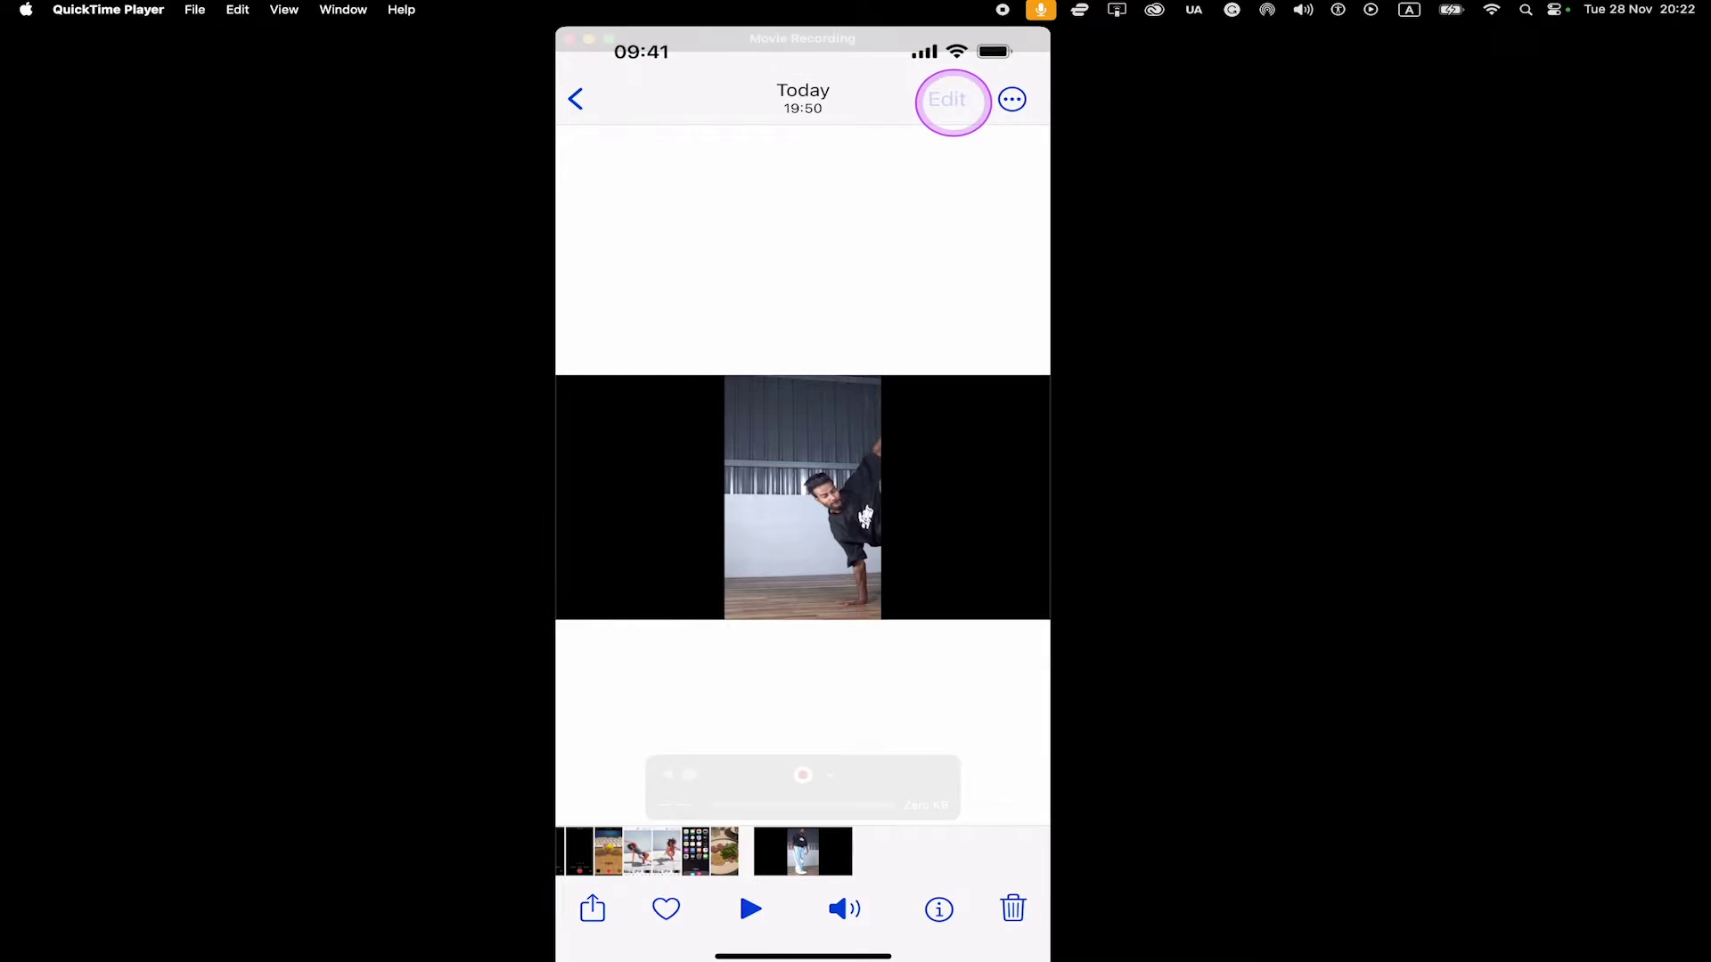
{"action": "left_click", "coordinate": [604, 103]}
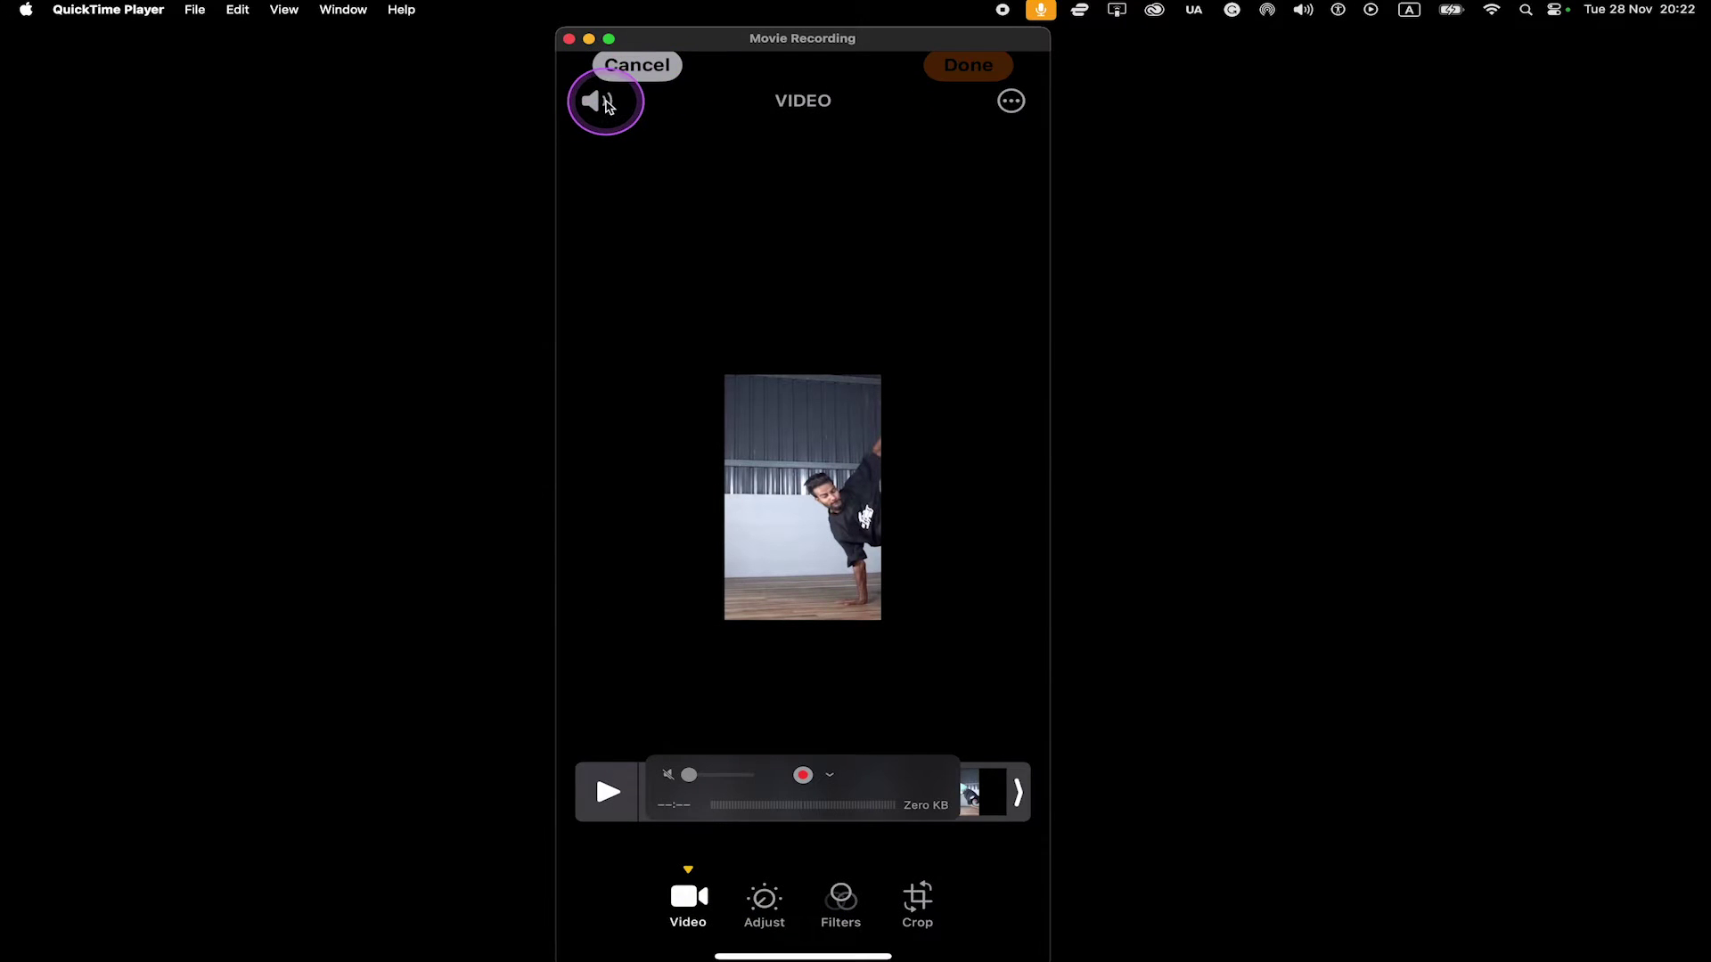
{"action": "left_click", "coordinate": [604, 103]}
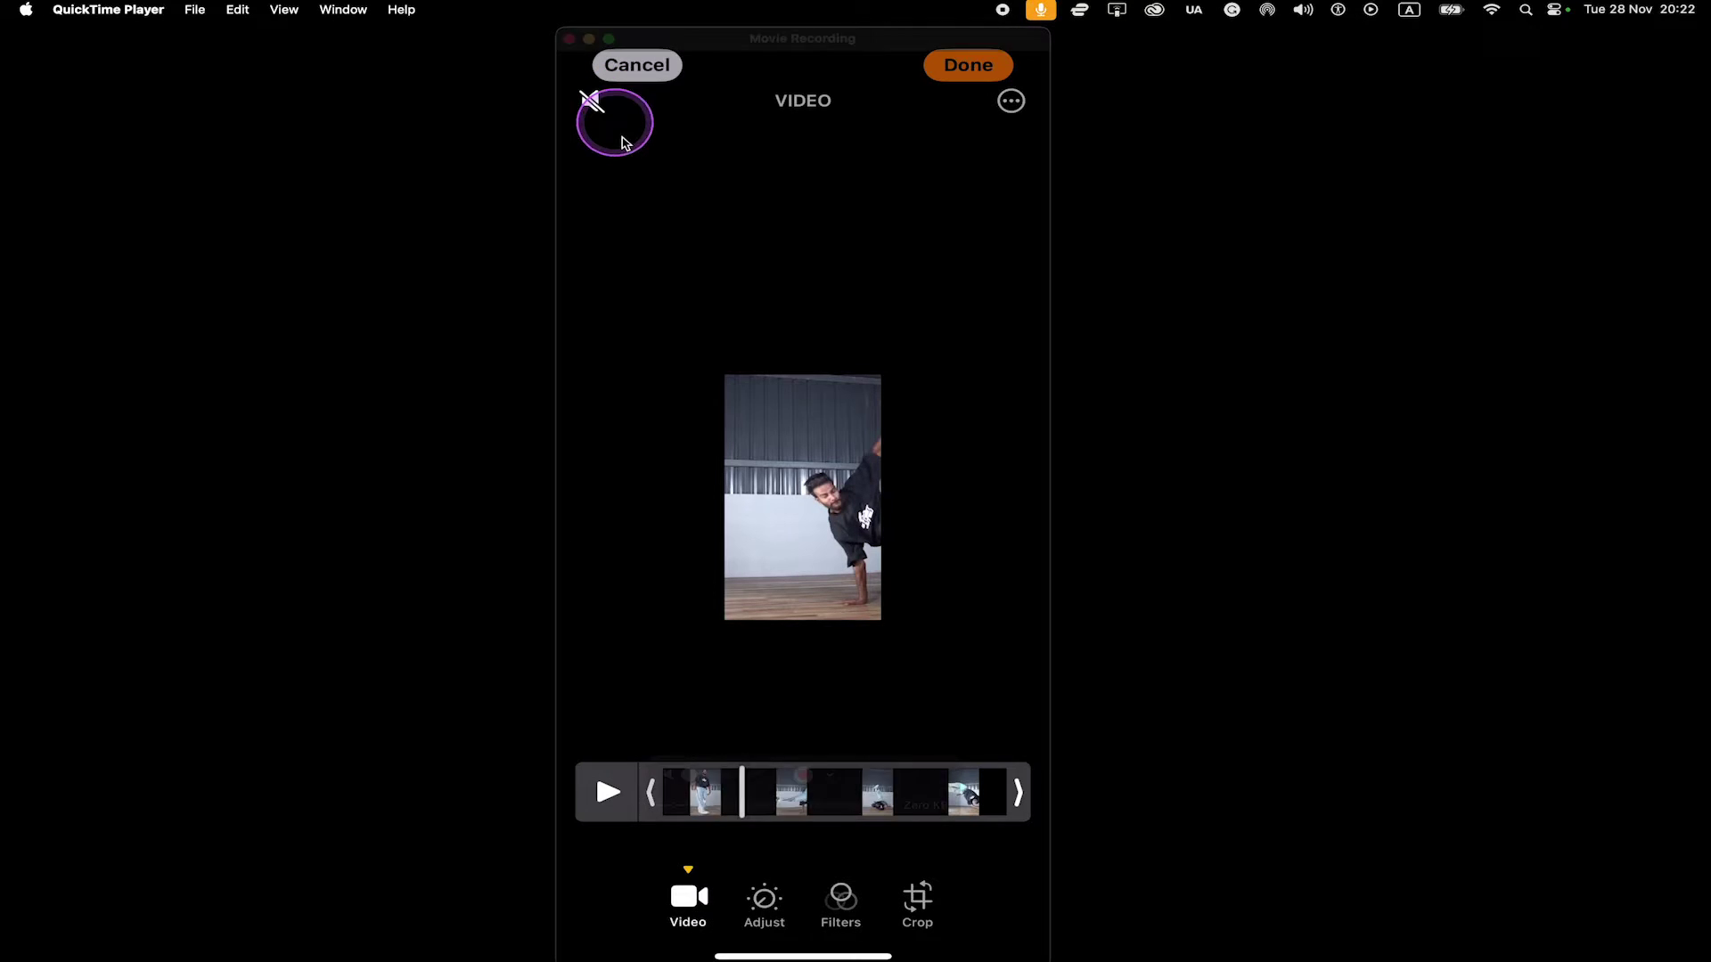
{"action": "left_click", "coordinate": [987, 67]}
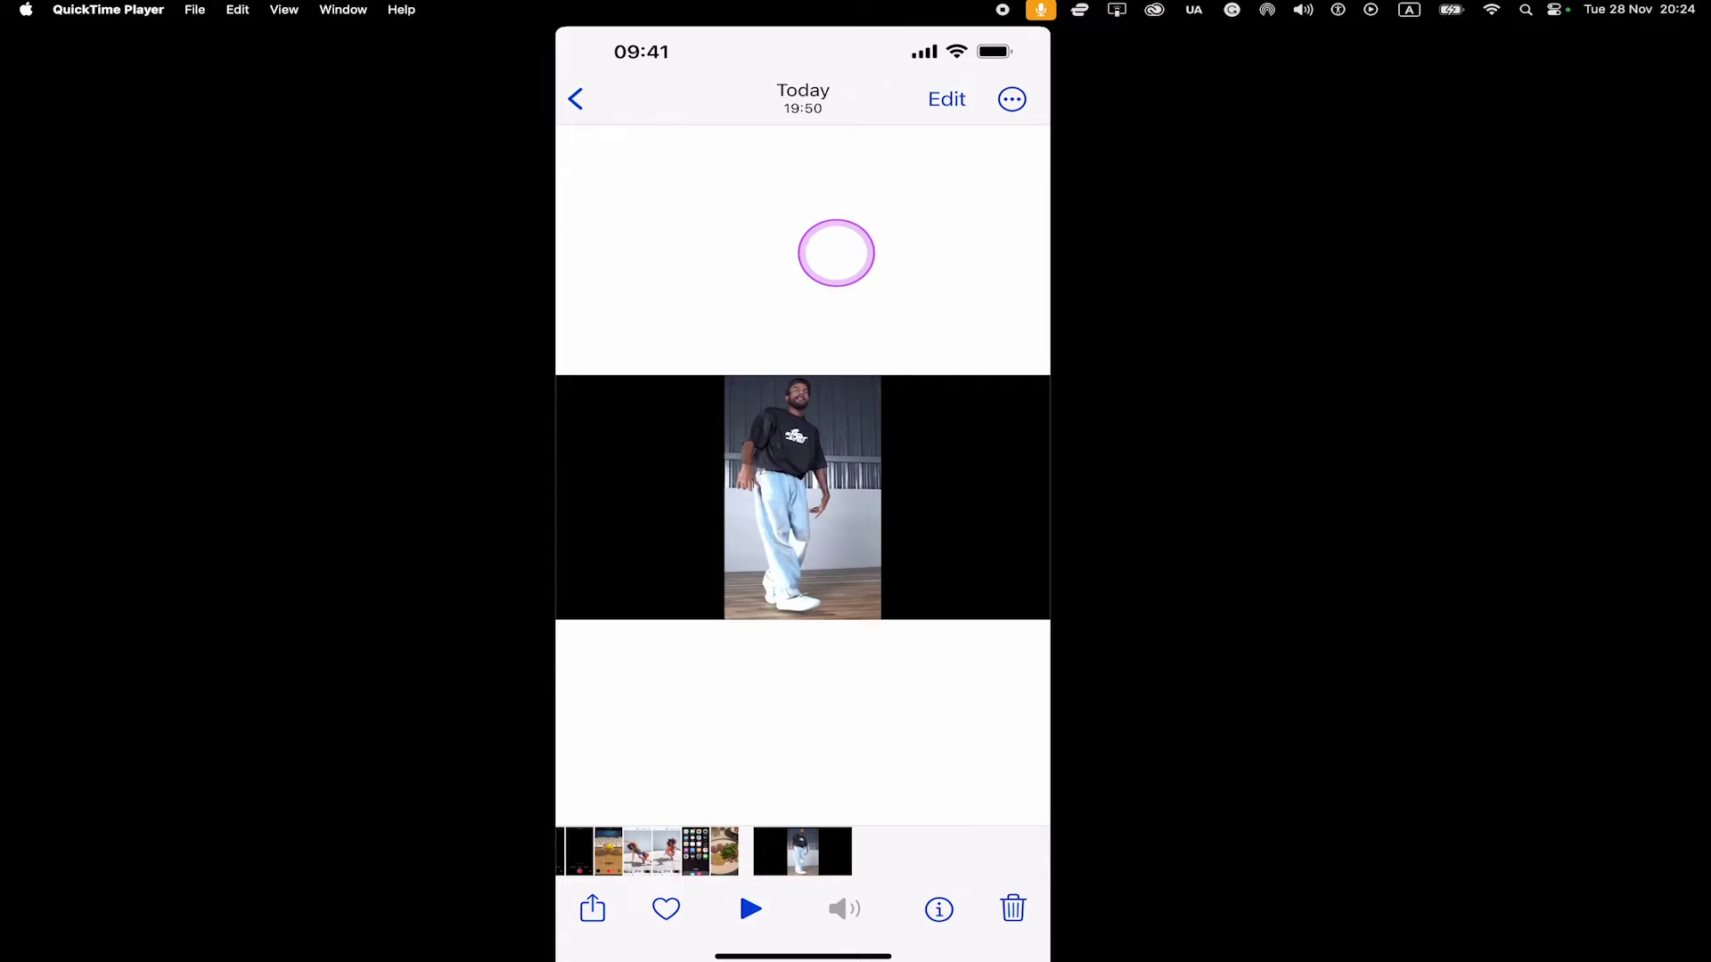
Step: Reopen the muted dancer video's edit options
{"action": "left_click", "coordinate": [959, 111]}
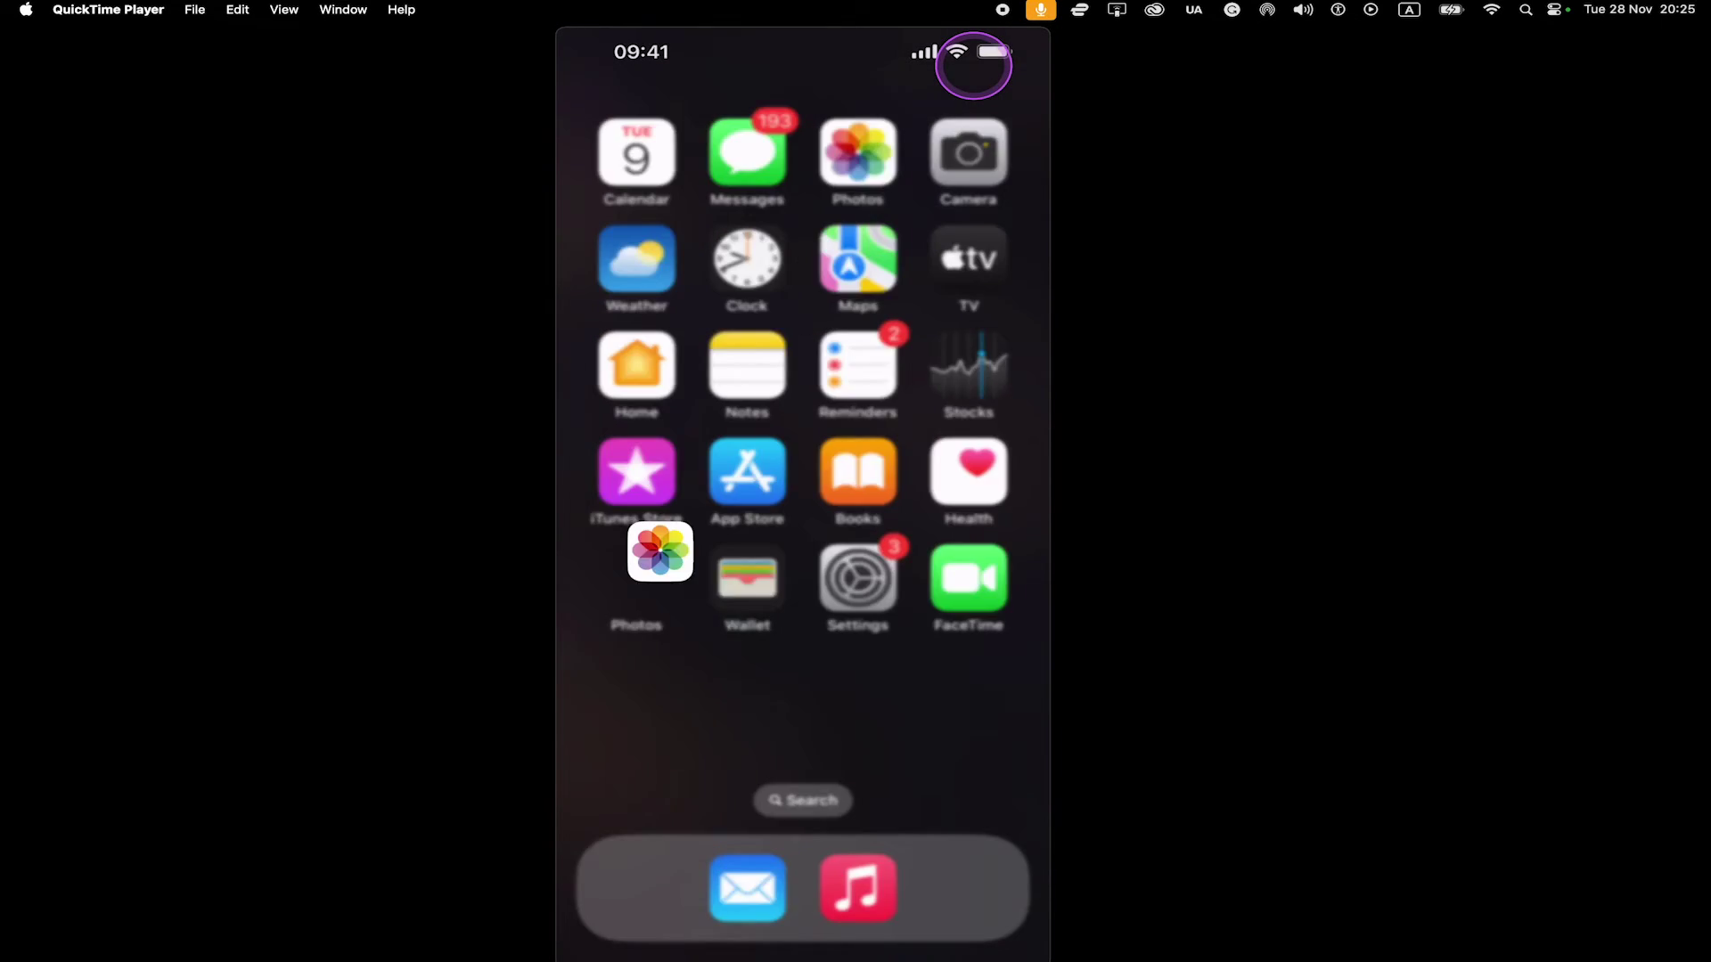
Step: Create a new Movie project, My Movie 5, from the 17-second dancer clip
{"action": "left_click", "coordinate": [974, 481]}
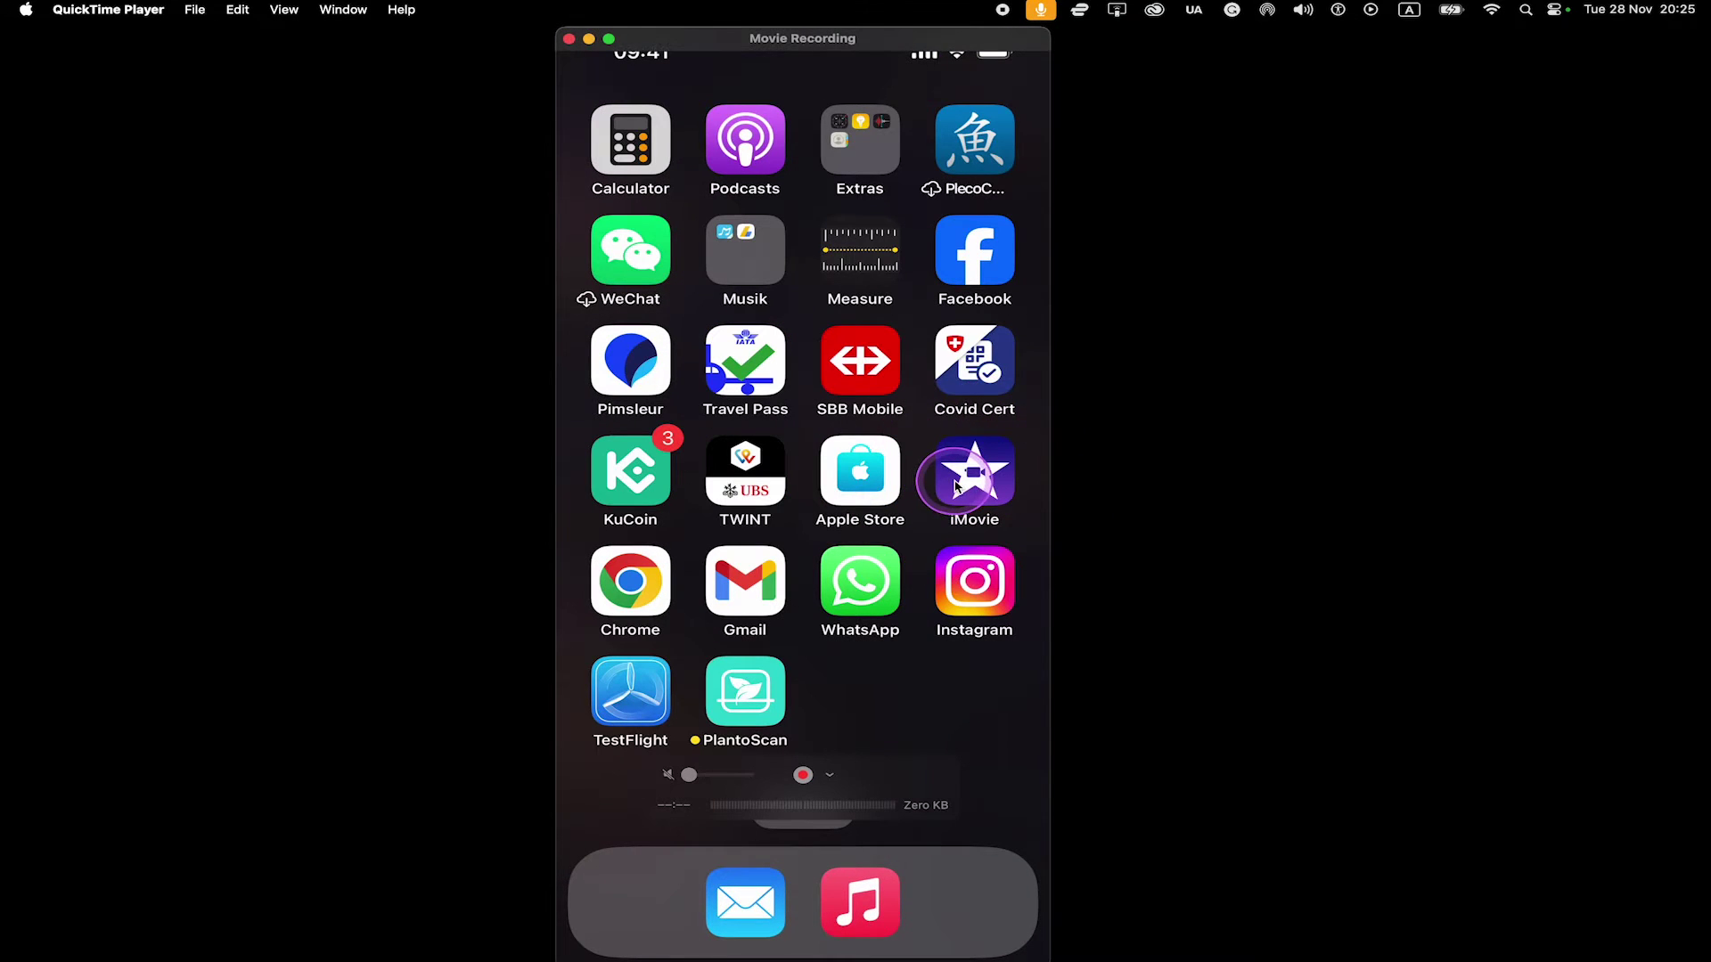
{"action": "left_click", "coordinate": [975, 481]}
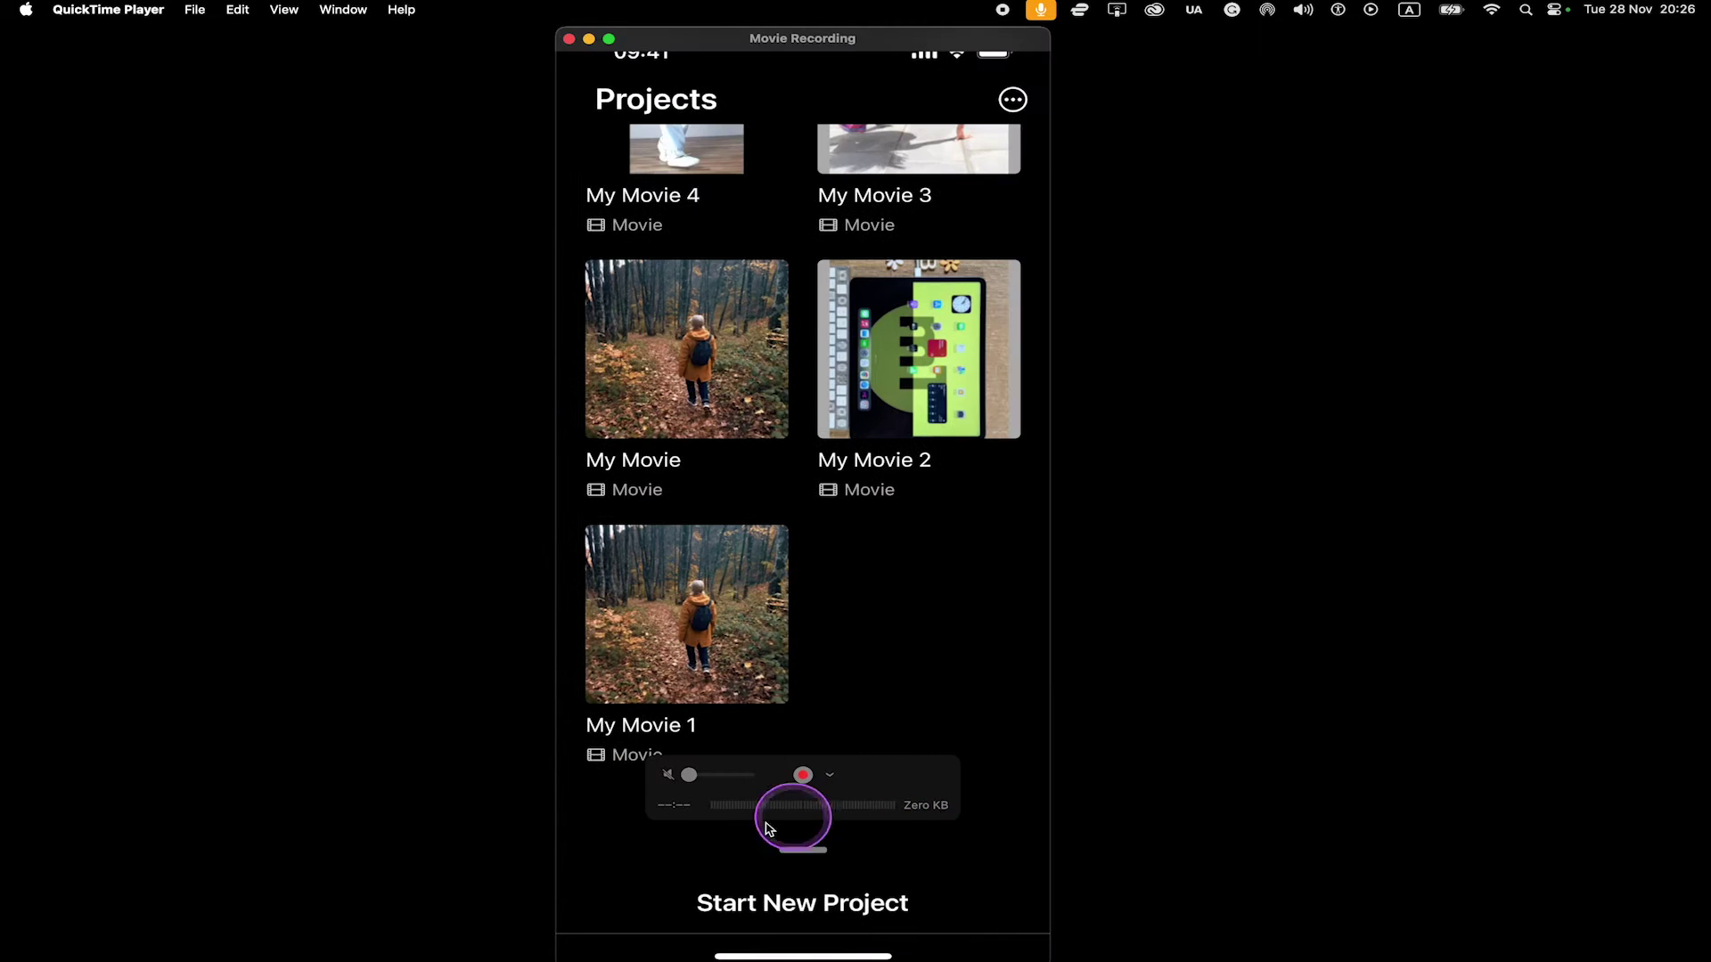
{"action": "left_click", "coordinate": [820, 901]}
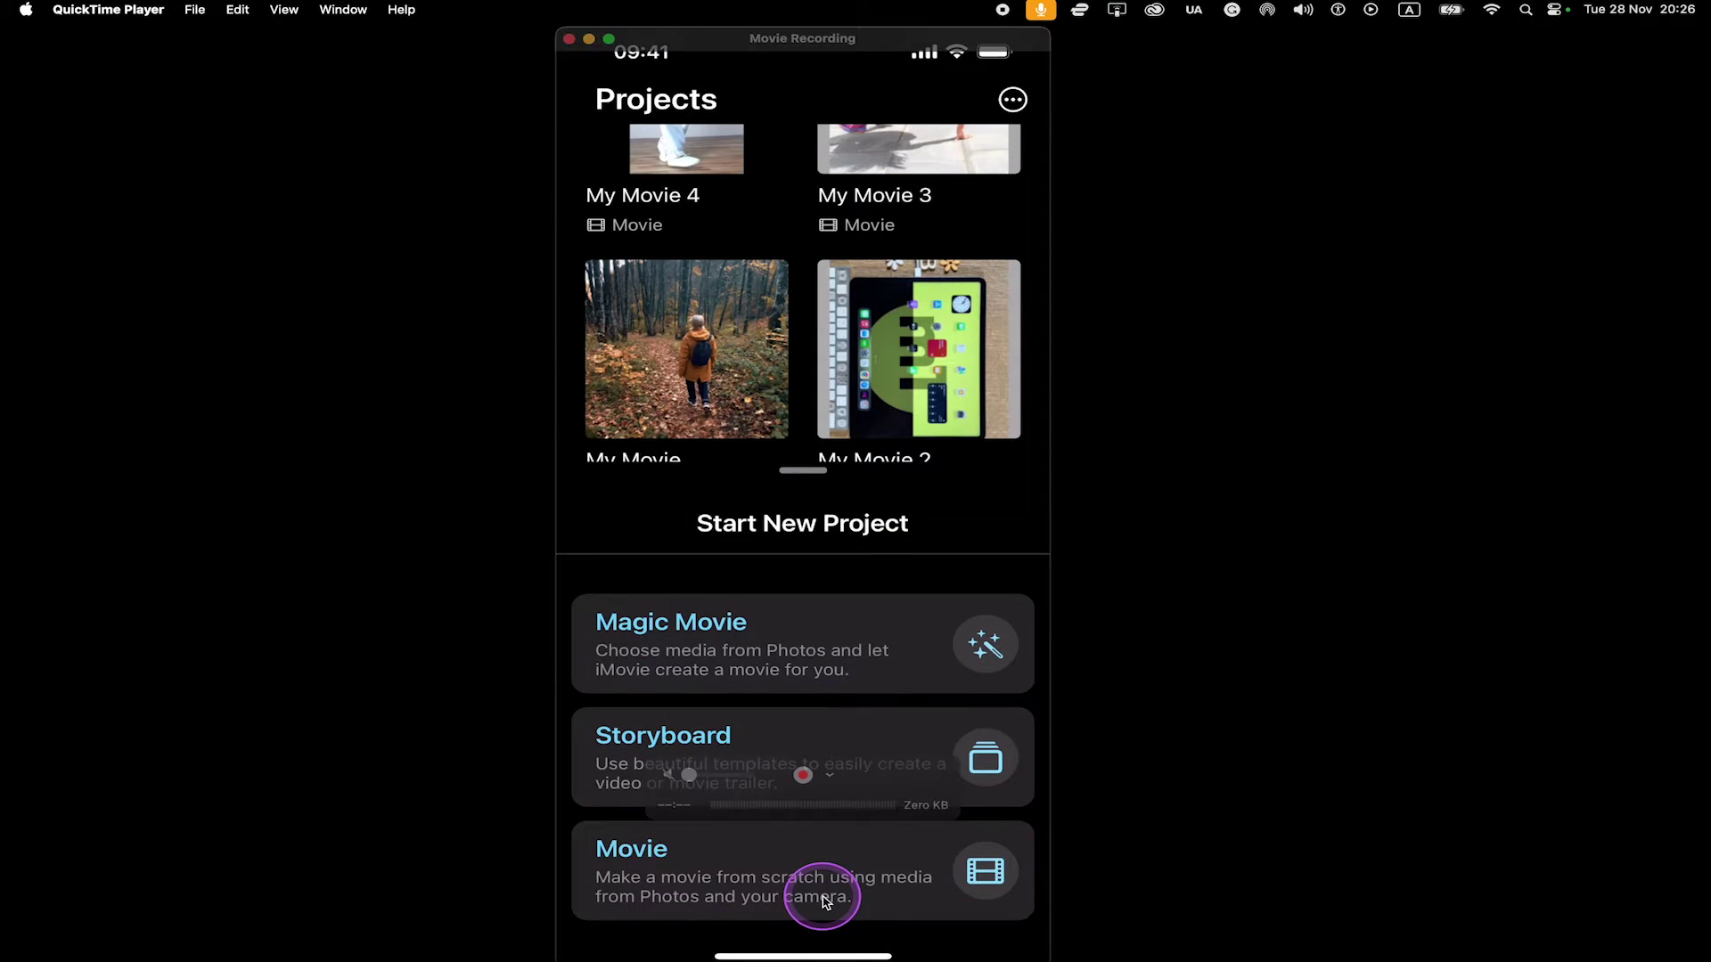
{"action": "left_click", "coordinate": [736, 876]}
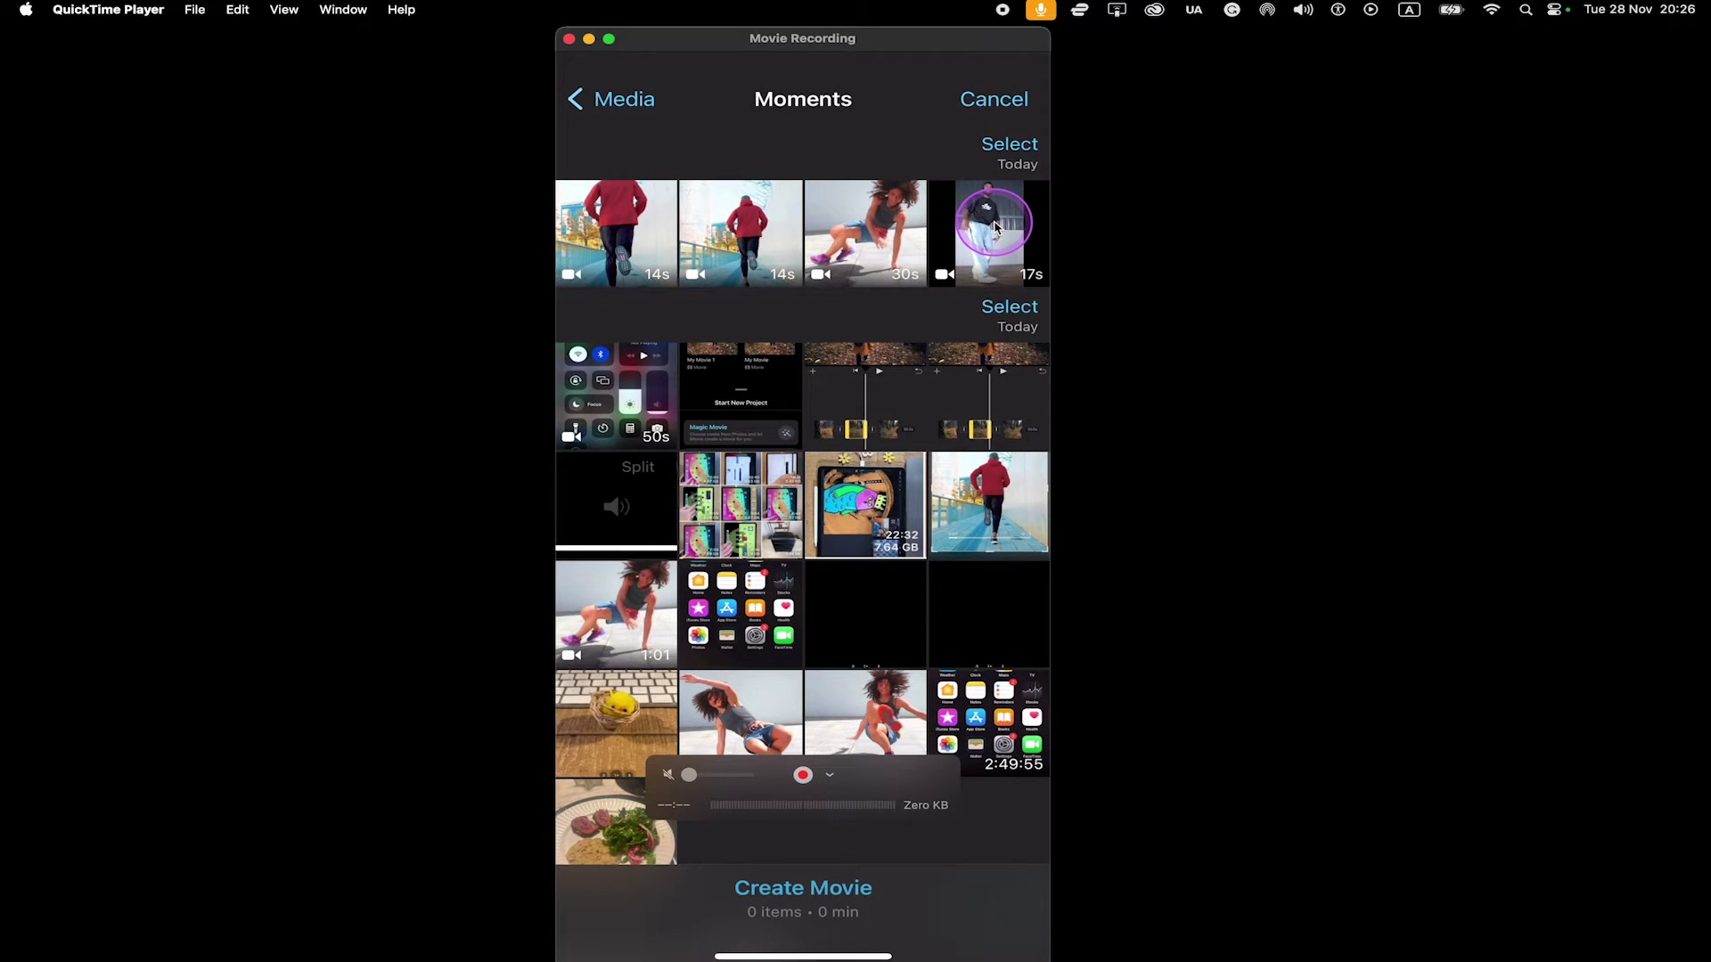
{"action": "left_click", "coordinate": [995, 228]}
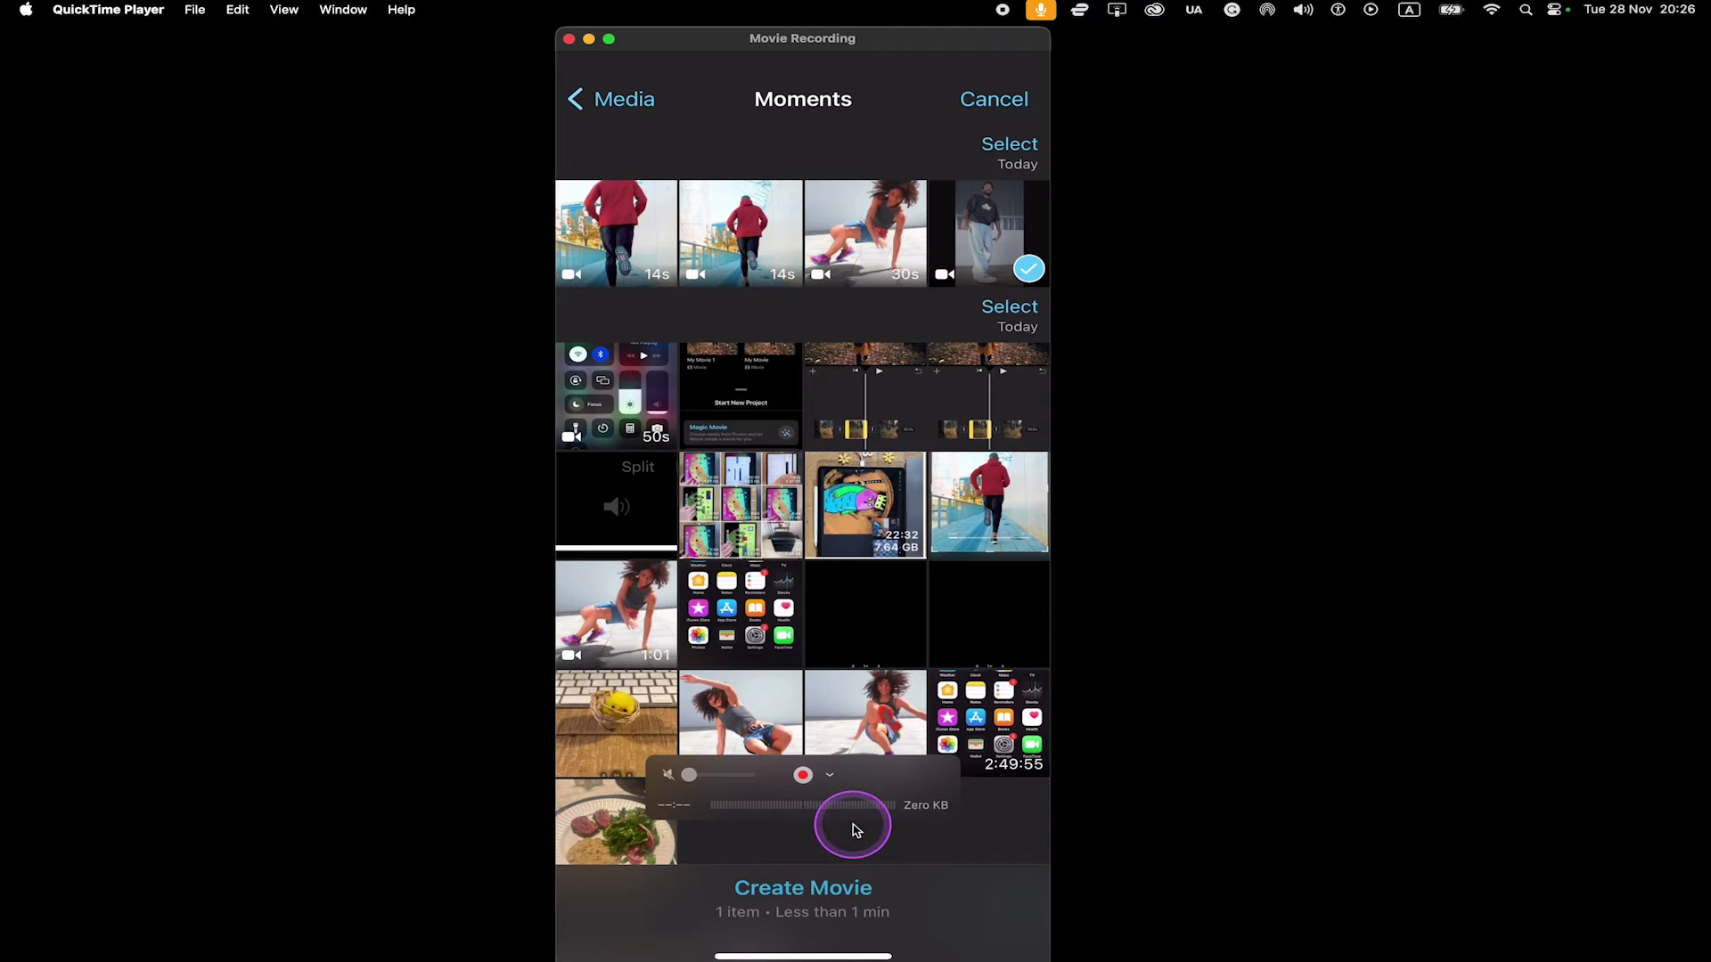
{"action": "left_click", "coordinate": [795, 905]}
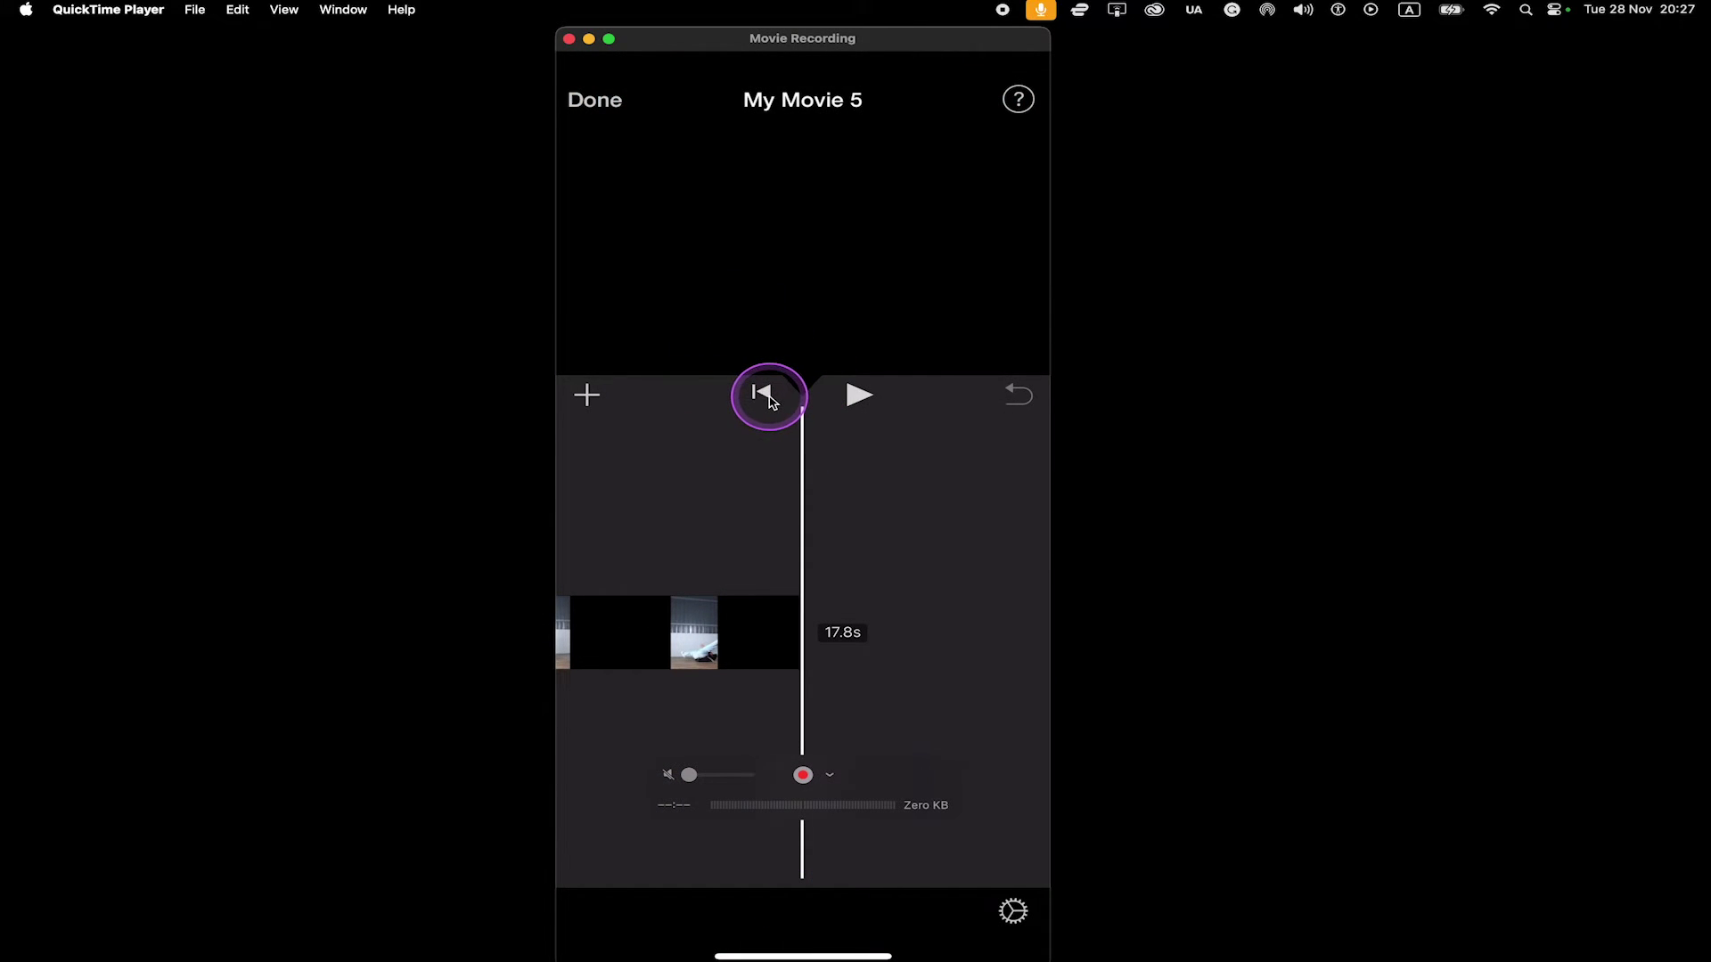
Step: Detach the dancer clip's audio into a separate blue track and delete that track
{"action": "left_click", "coordinate": [769, 401]}
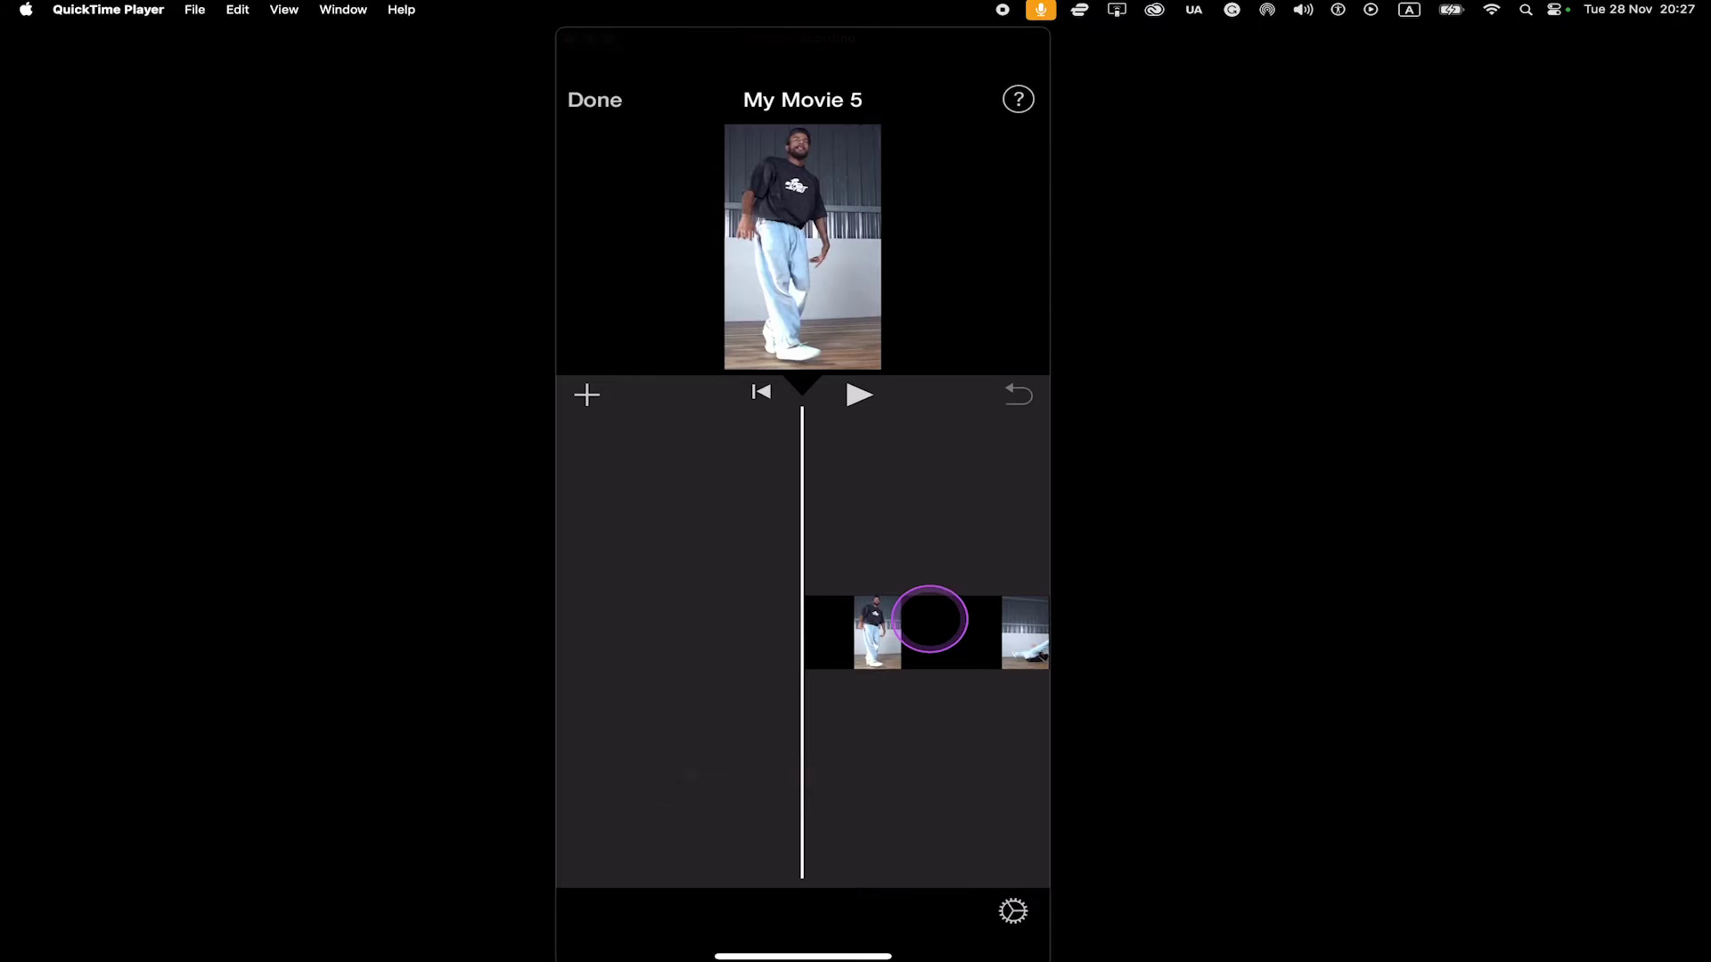
{"action": "left_click", "coordinate": [932, 624]}
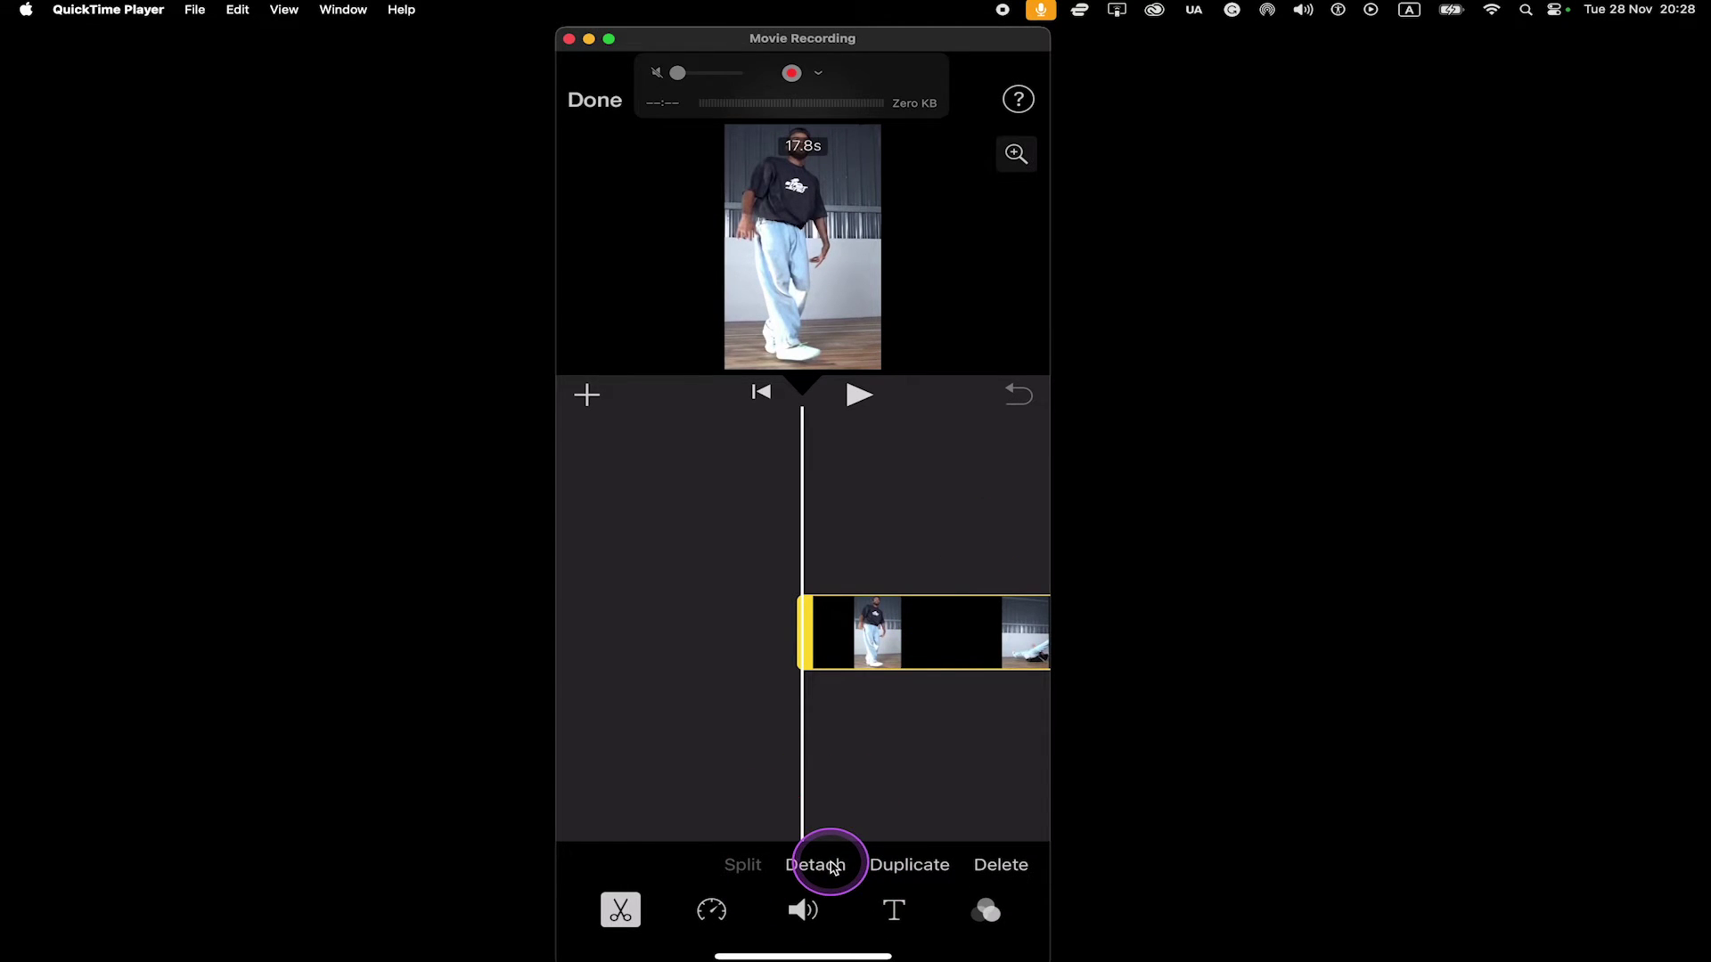
{"action": "left_click", "coordinate": [832, 867]}
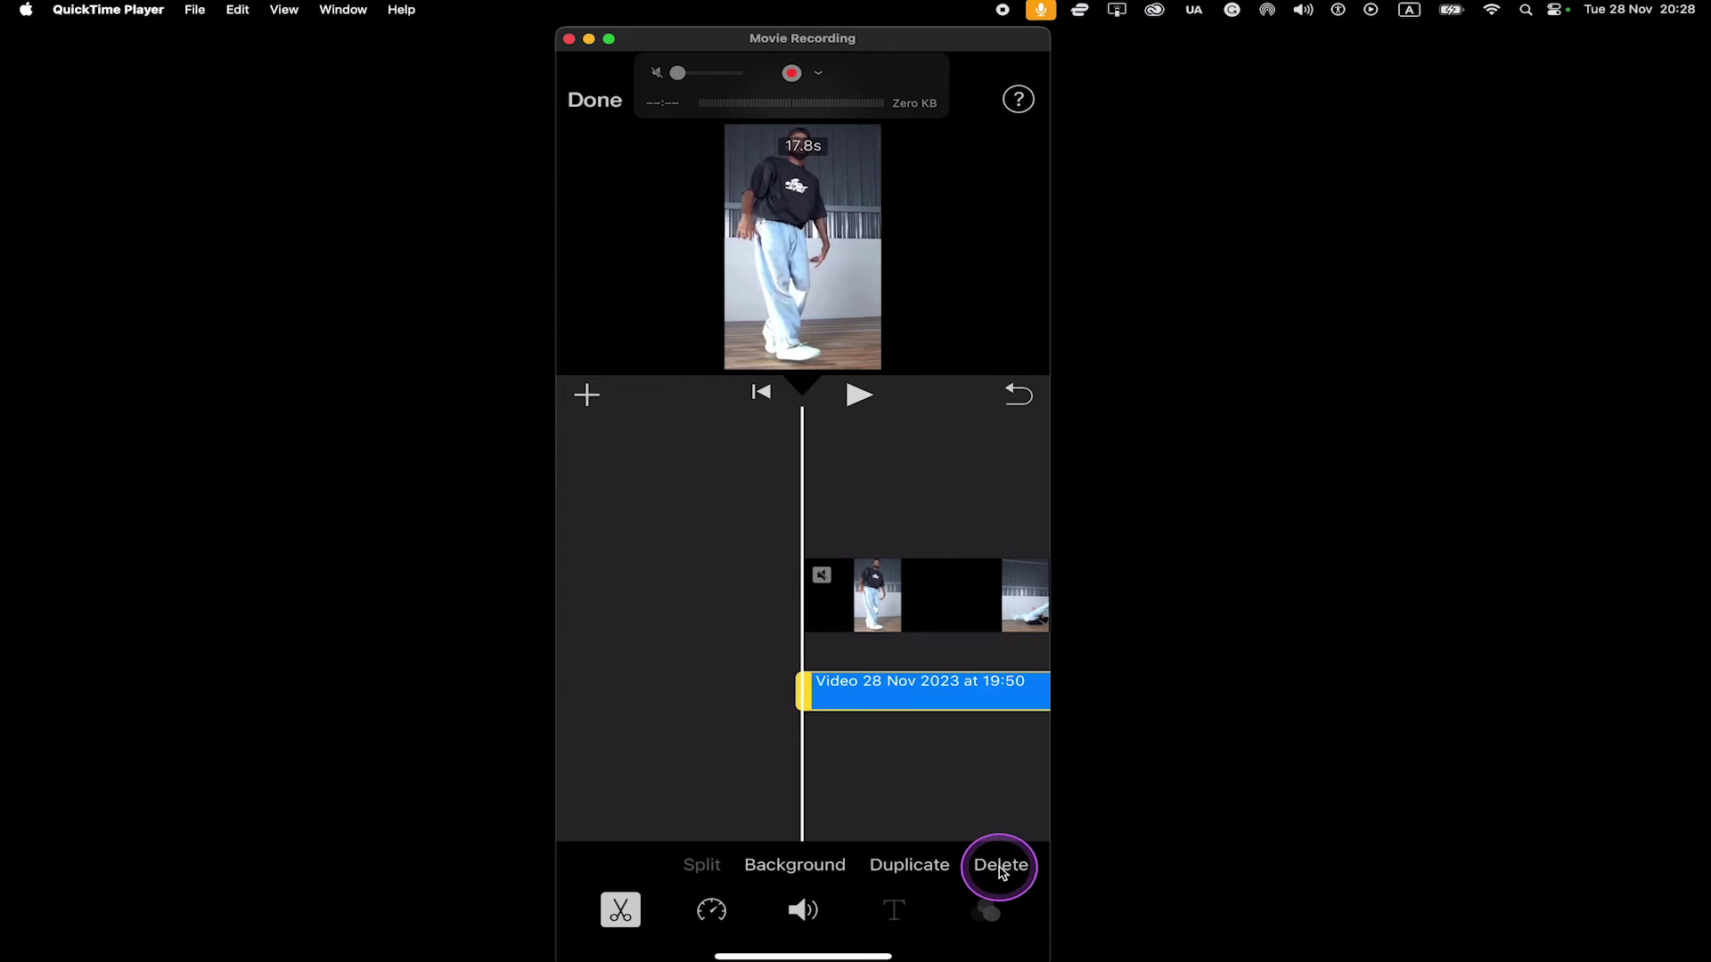
{"action": "left_click", "coordinate": [1001, 865]}
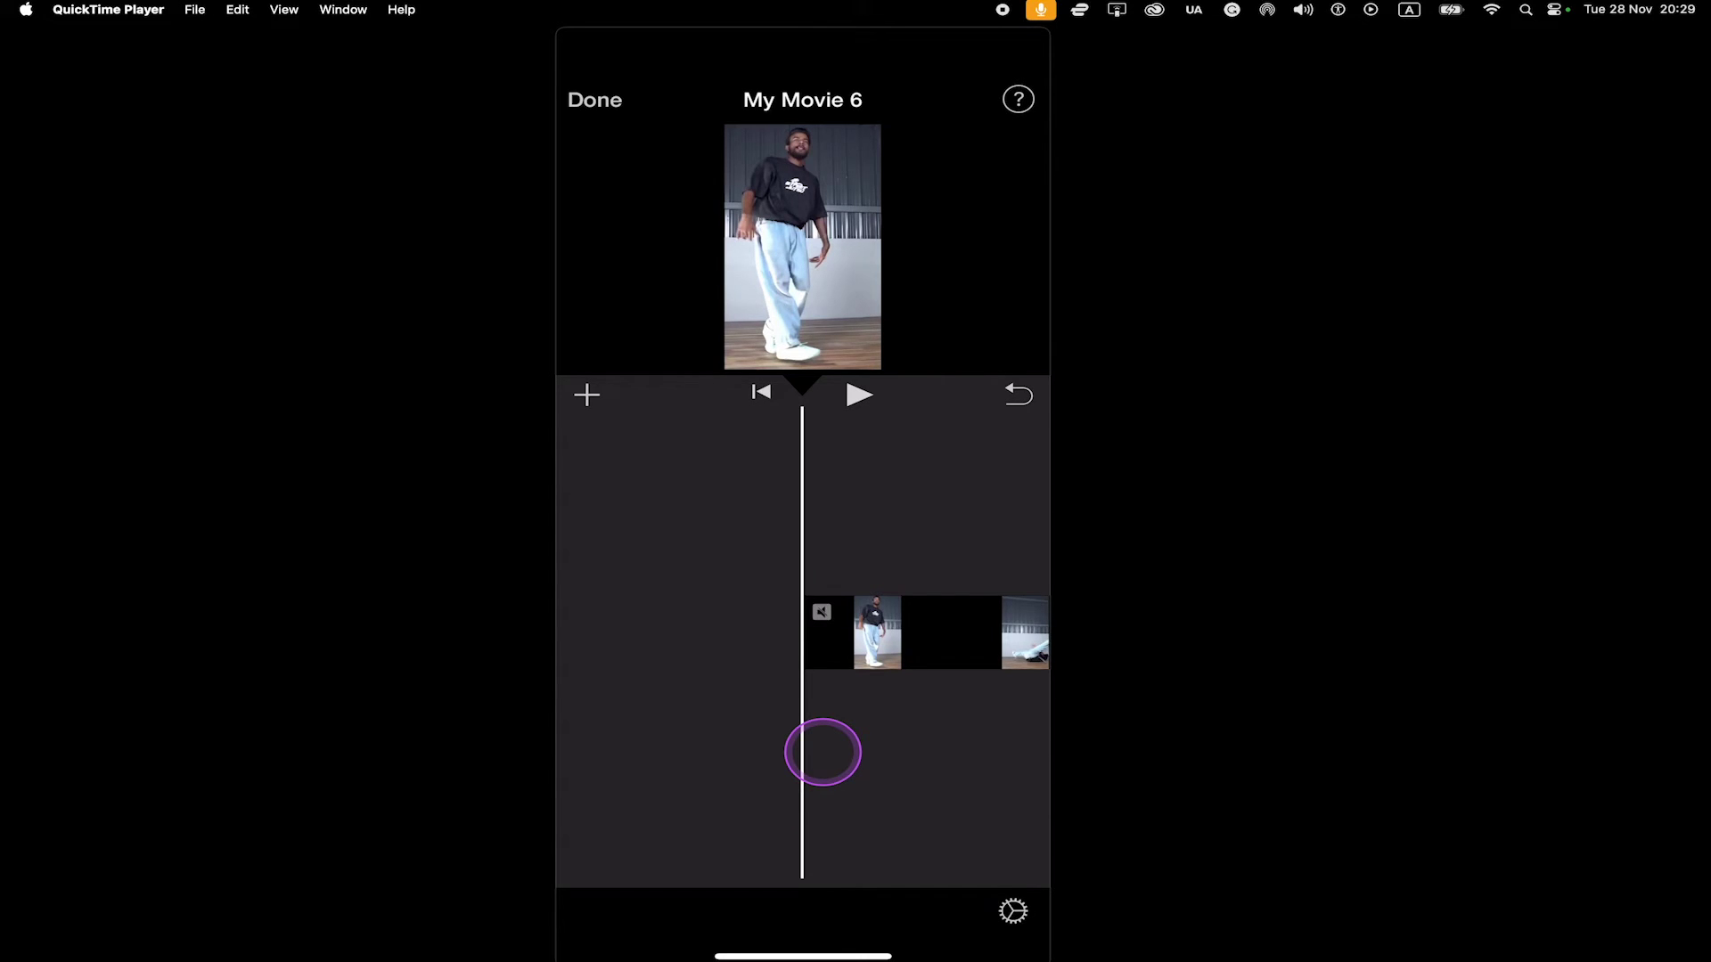
Step: Leave the My Movie 6 editor and show the project's share options
{"action": "left_click", "coordinate": [594, 102]}
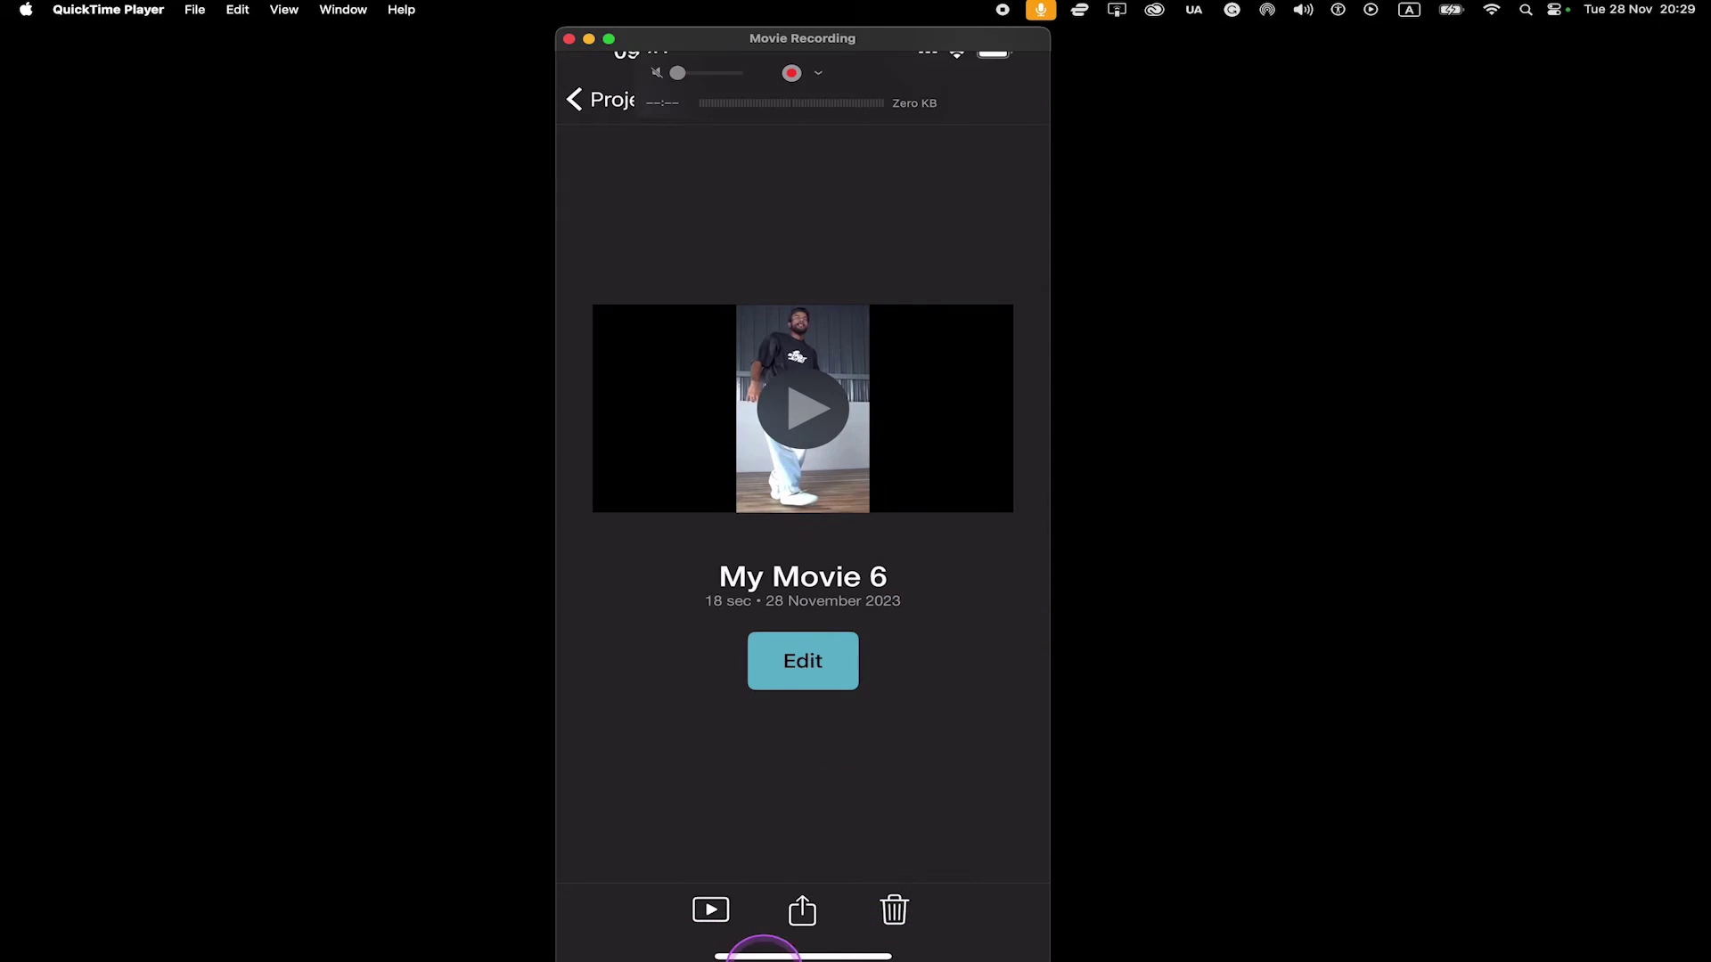
{"action": "left_click", "coordinate": [803, 915]}
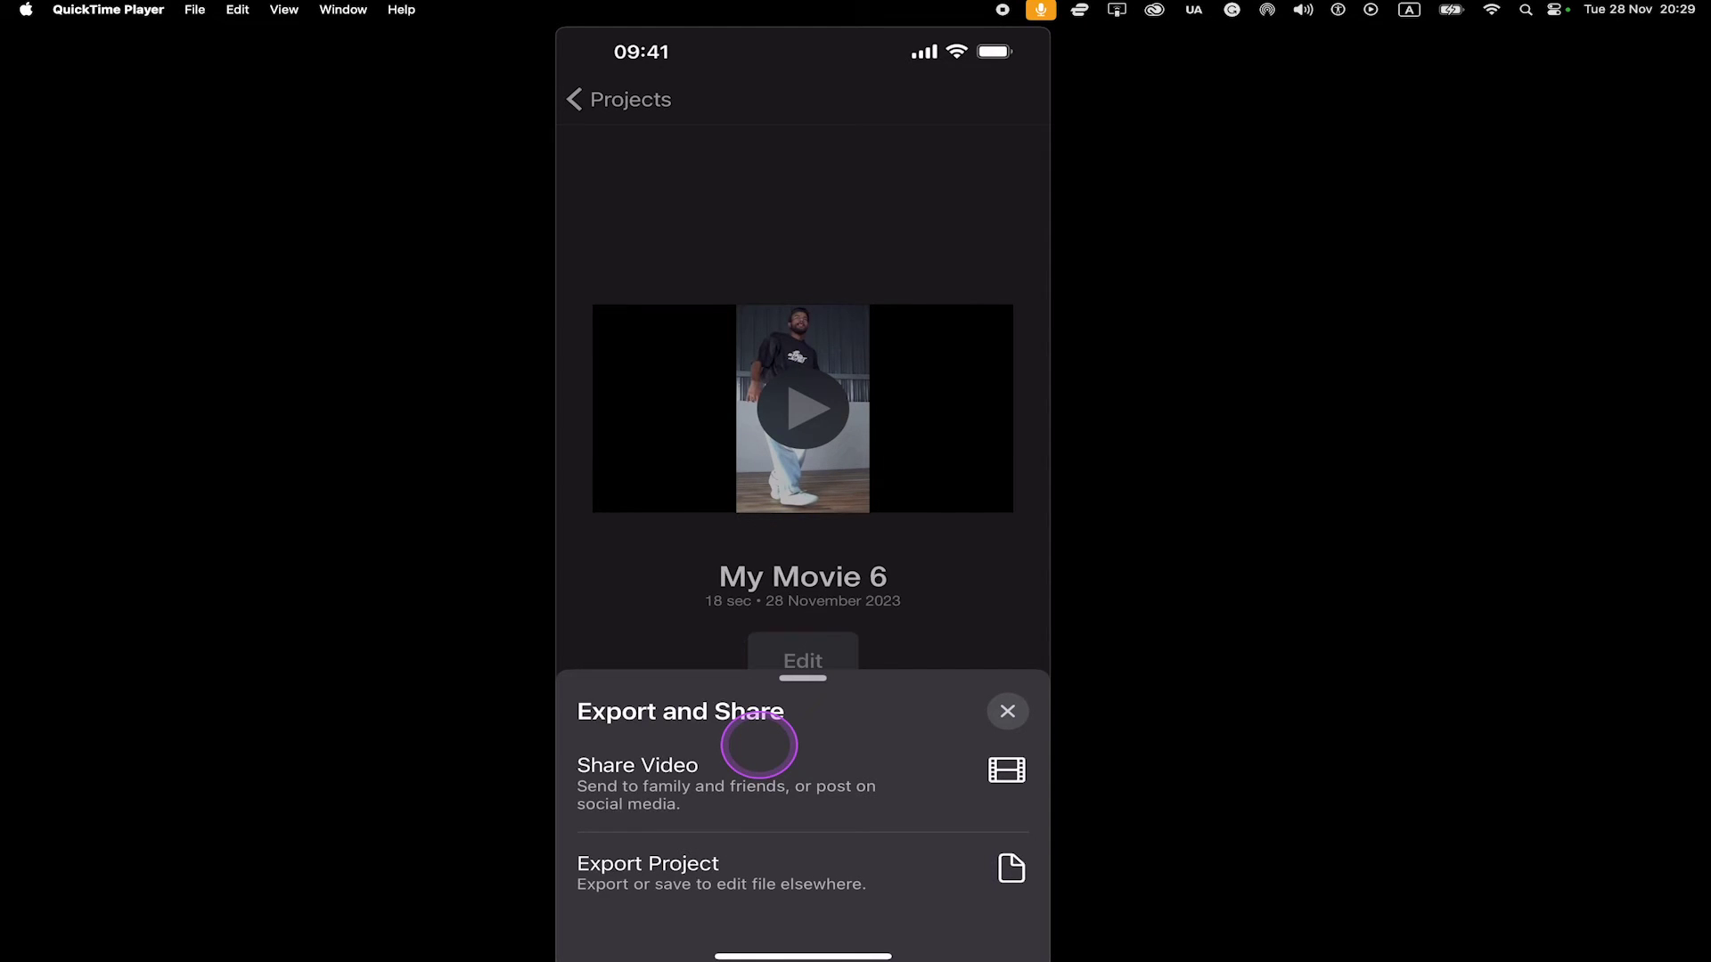
Step: Export My Movie 6 with Share Video, then Save Video
{"action": "left_click", "coordinate": [658, 786]}
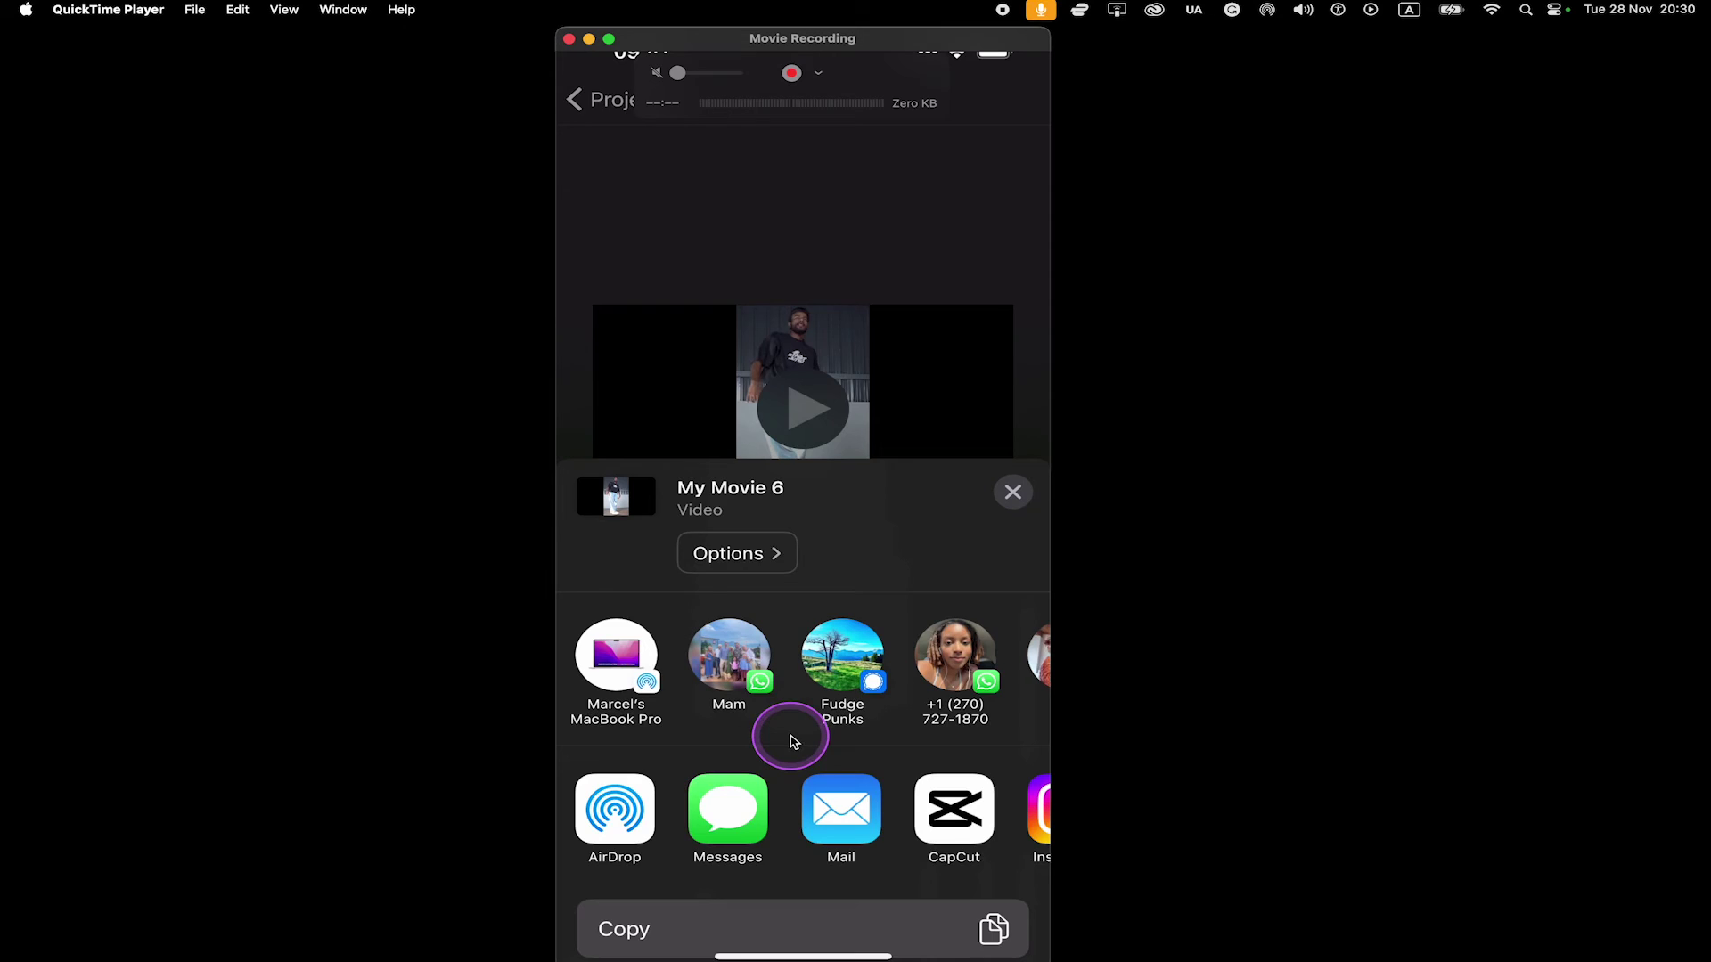
{"action": "scroll", "coordinate": [792, 742], "scroll_direction": "down", "scroll_amount": 5}
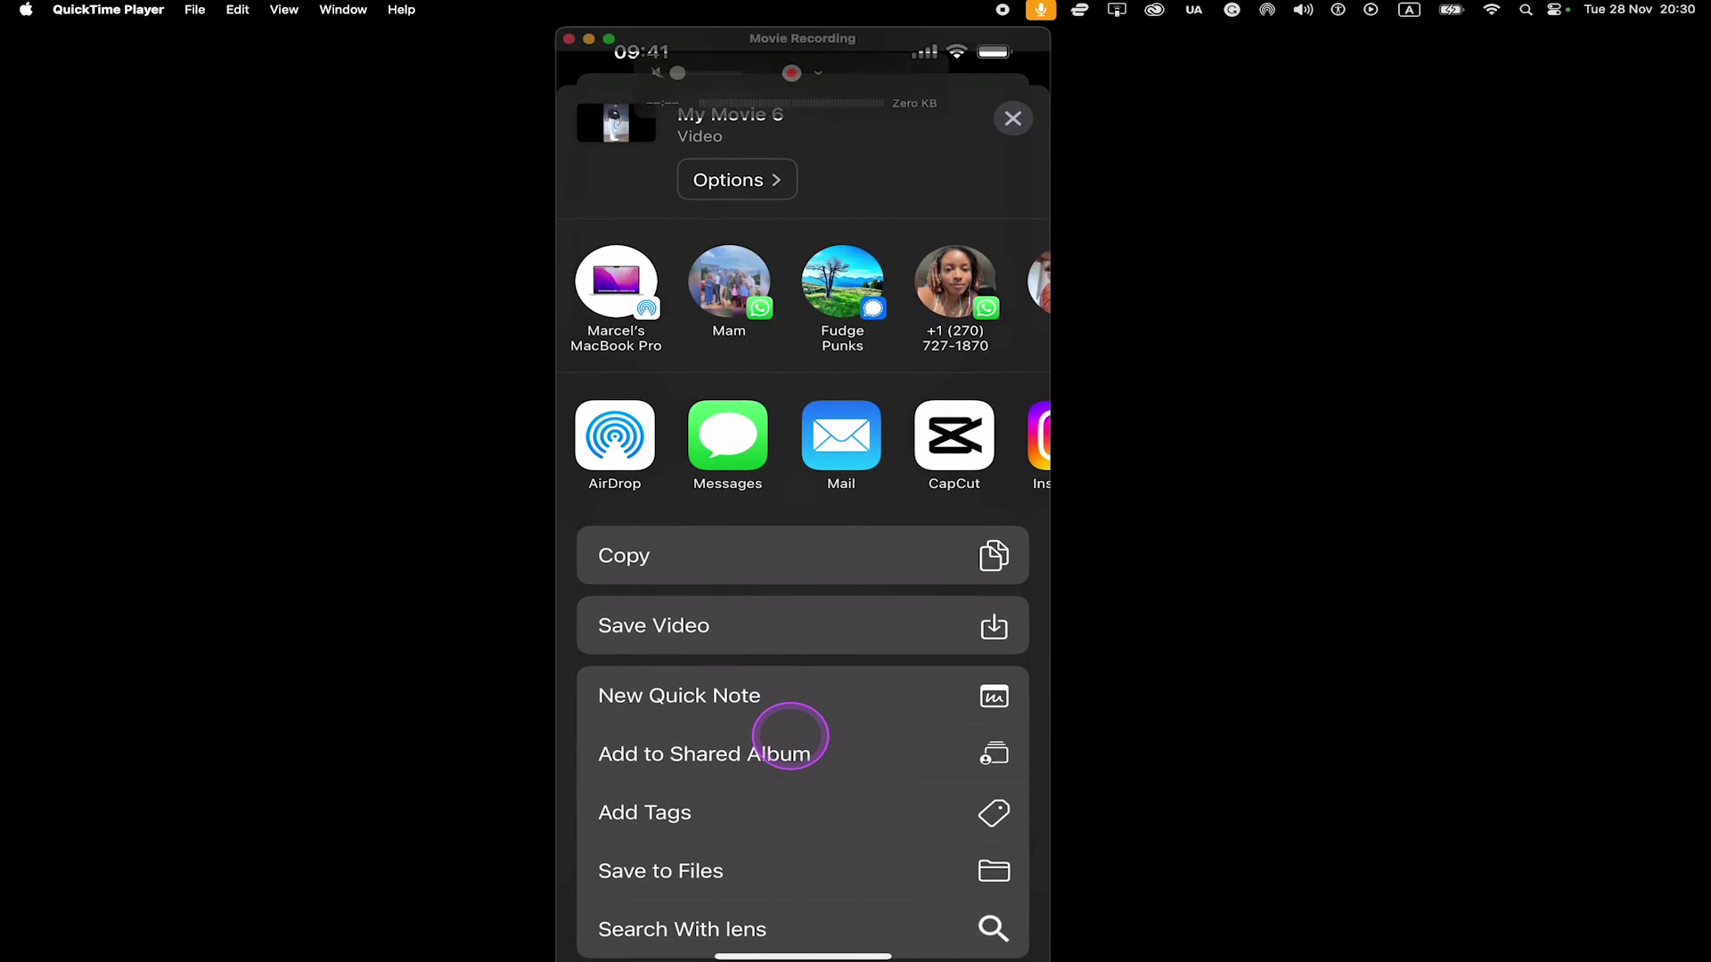
{"action": "left_click", "coordinate": [695, 635]}
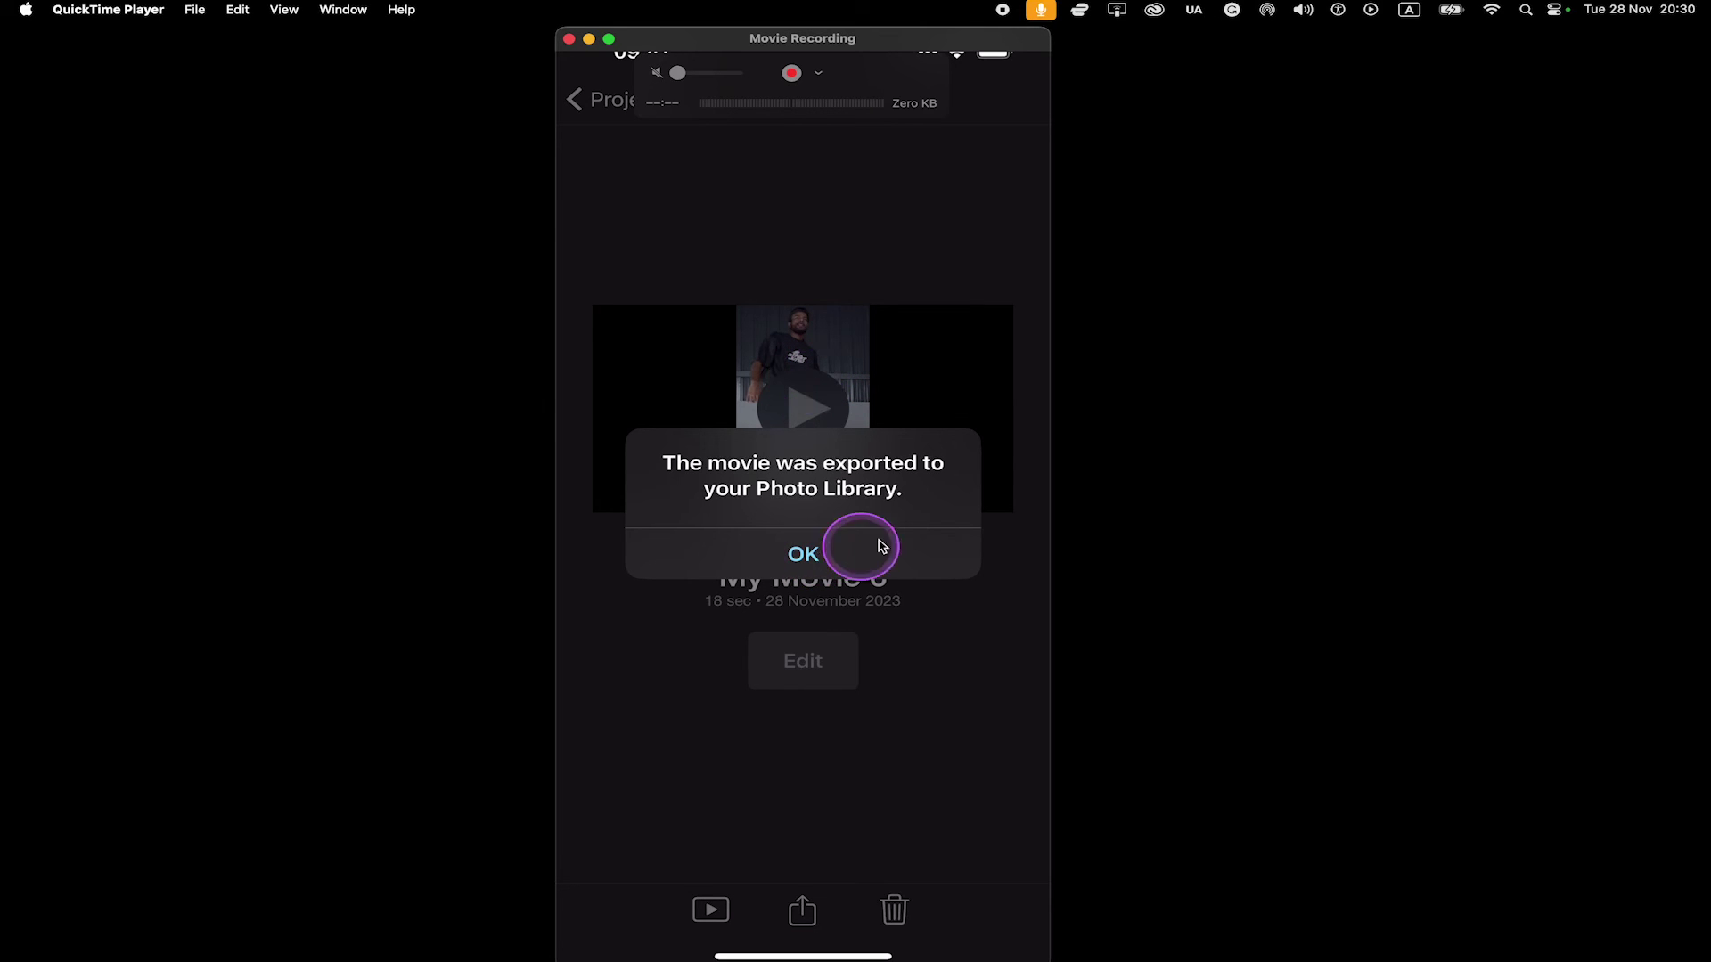
Step: Dismiss the export confirmation, go back to the Home Screen, and open Photos
{"action": "left_click", "coordinate": [802, 555]}
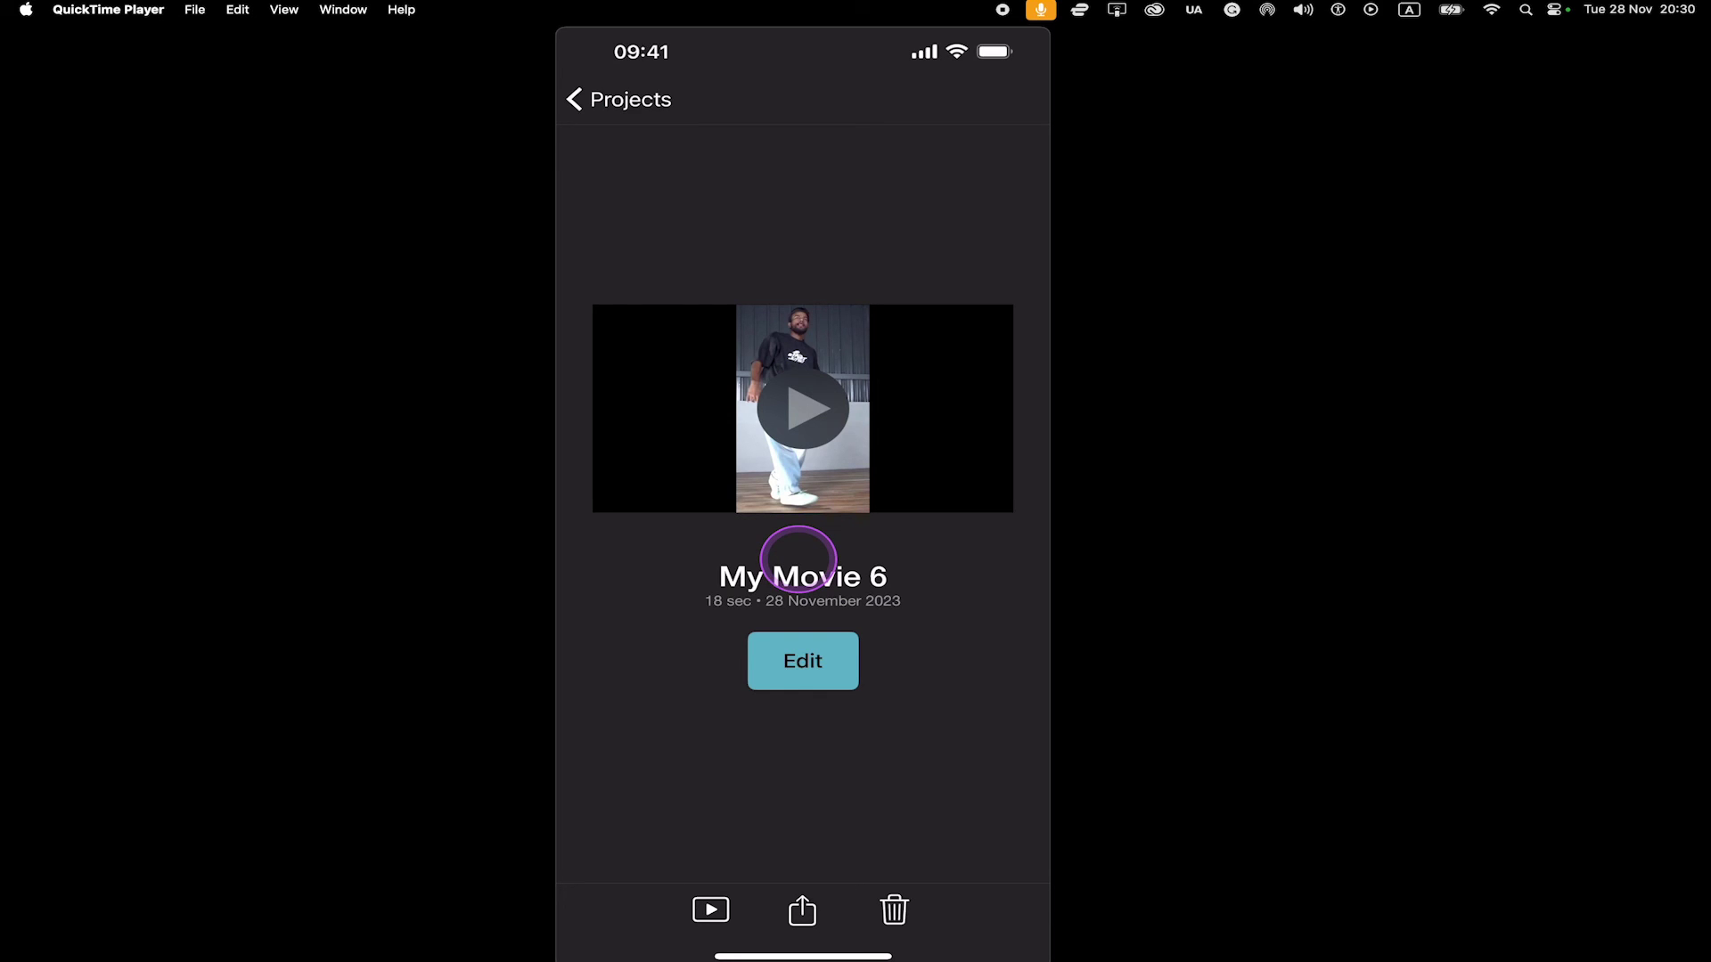
{"action": "left_click_drag", "start_coordinate": [802, 951], "coordinate": [800, 559]}
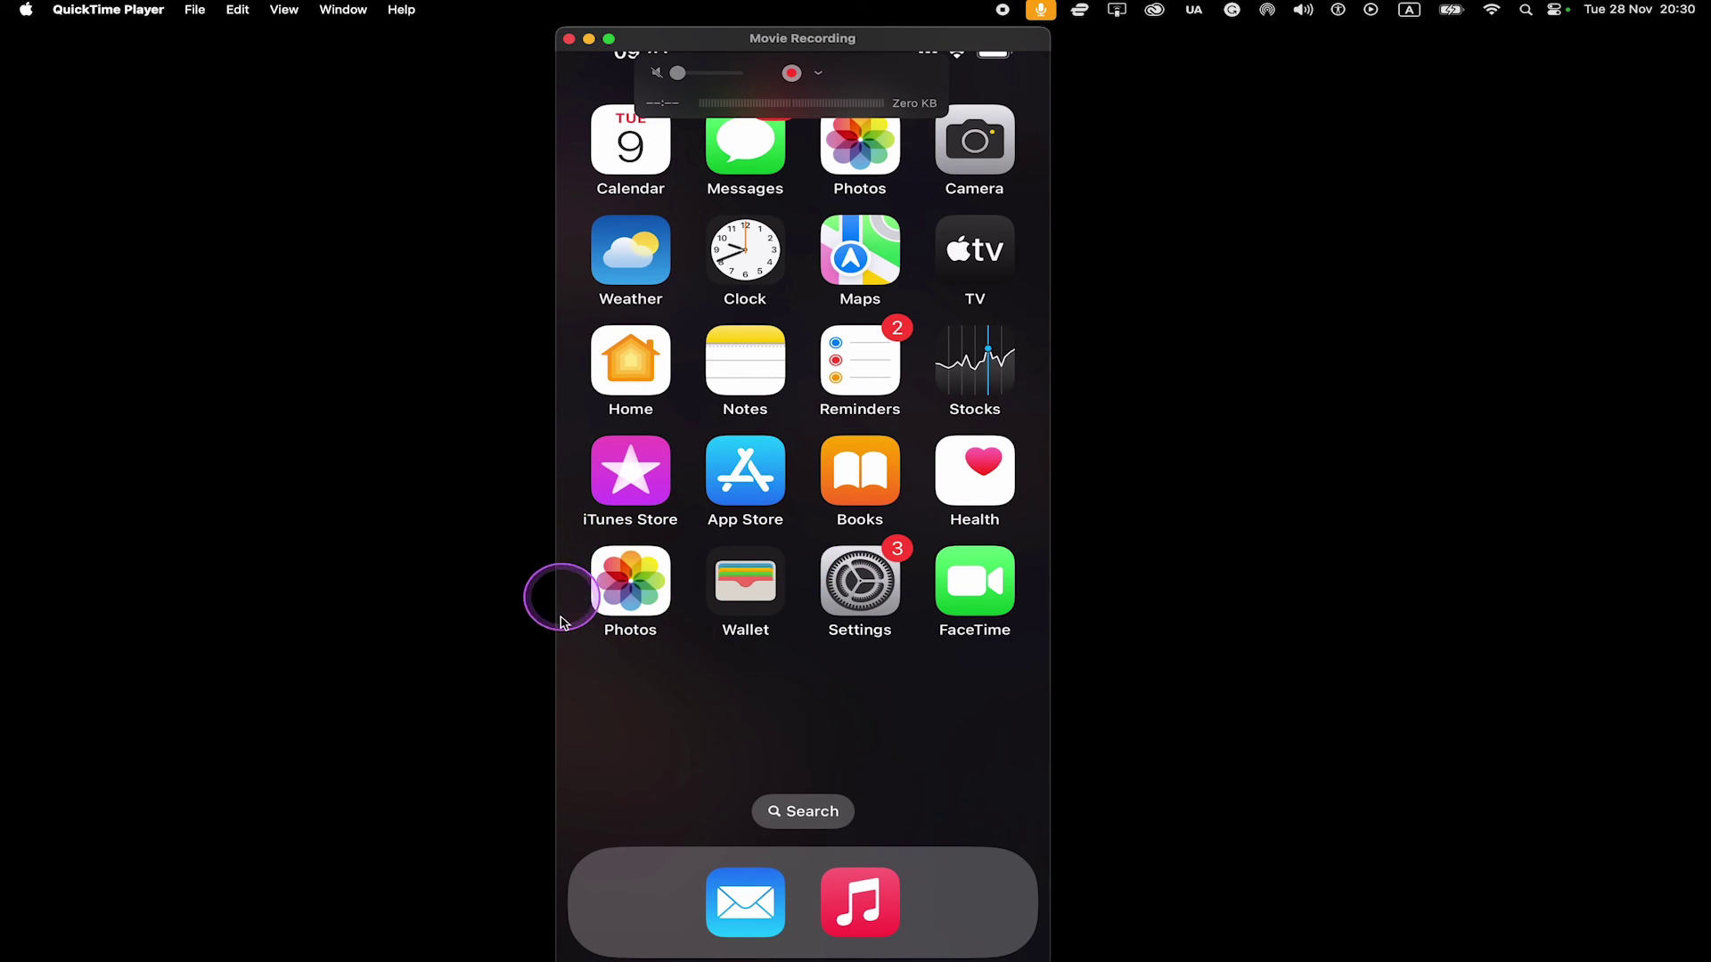
{"action": "left_click", "coordinate": [637, 587]}
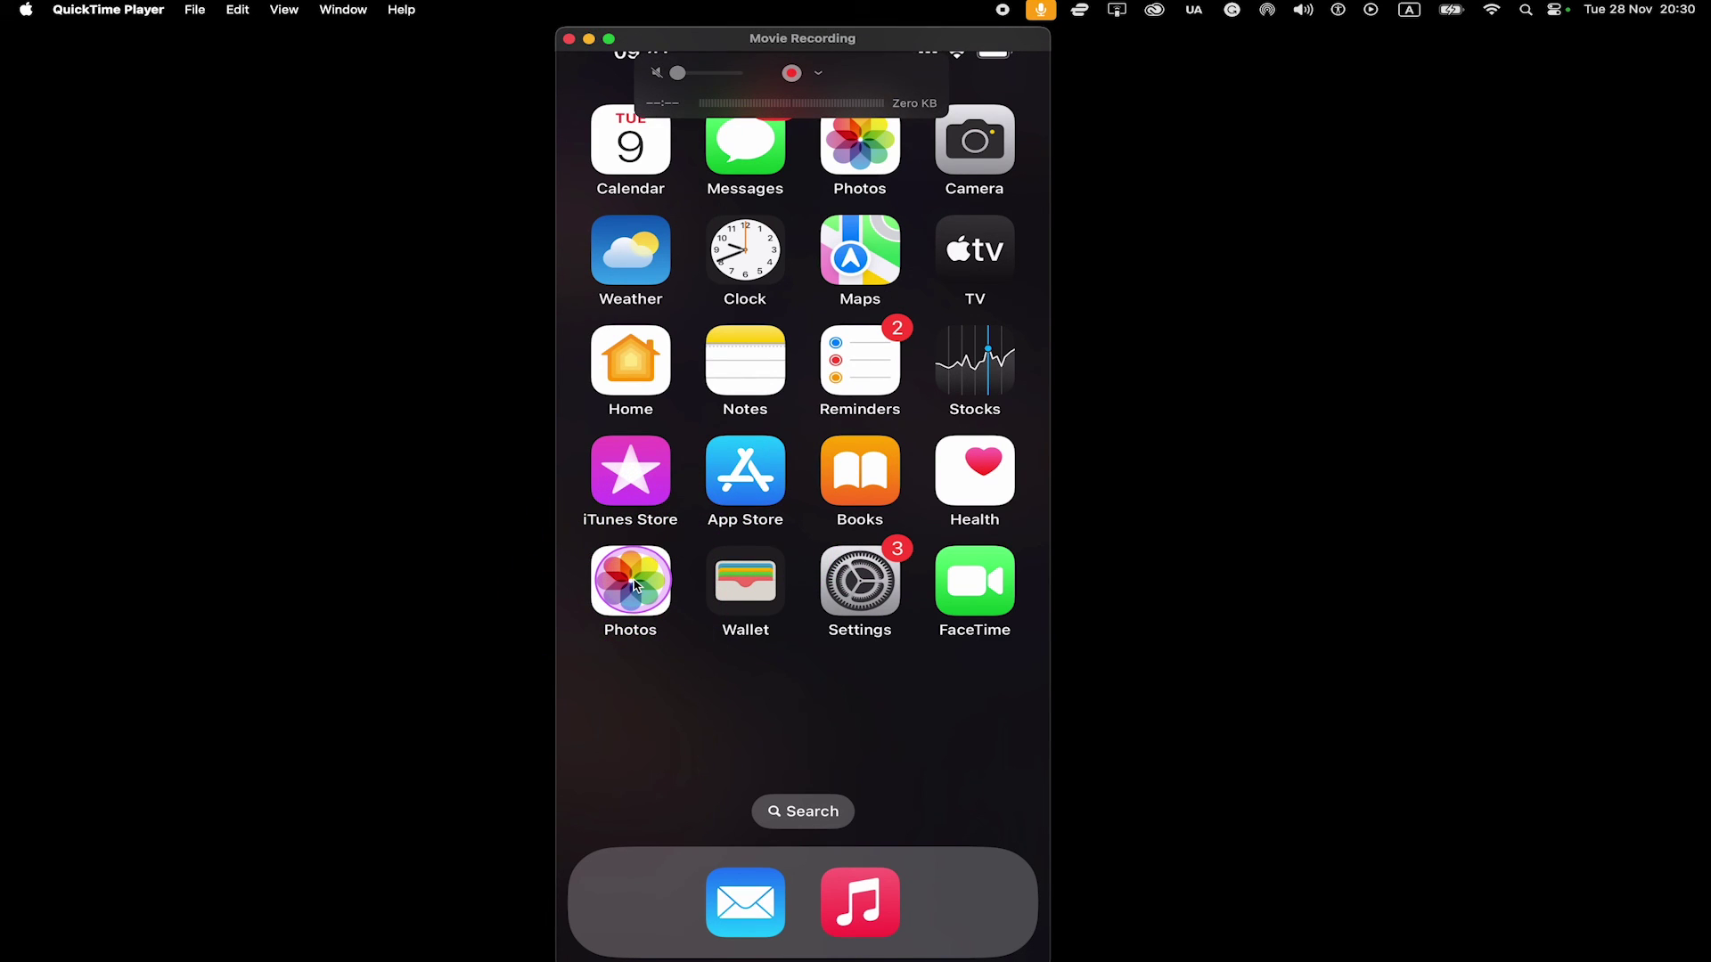